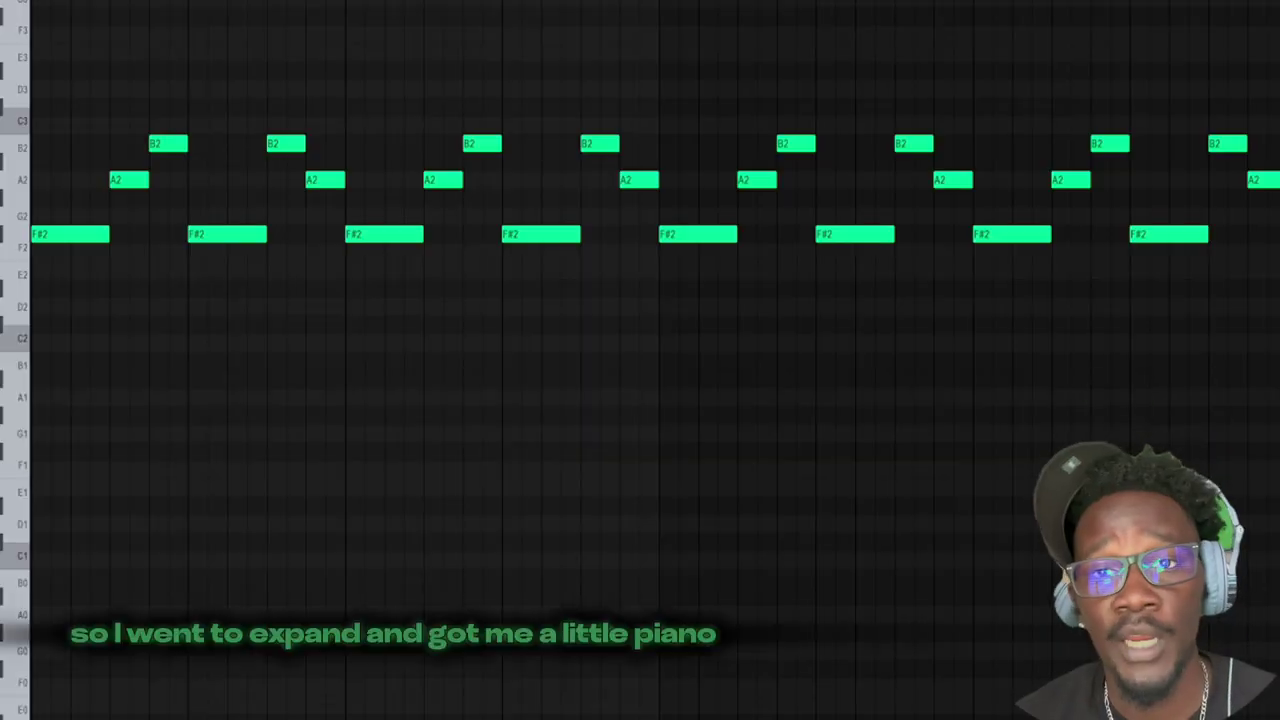
Play back the F#5 string notes and the BooBass F#4, A4 and B4 line in the piano roll.
{"action": "key", "text": "space"}
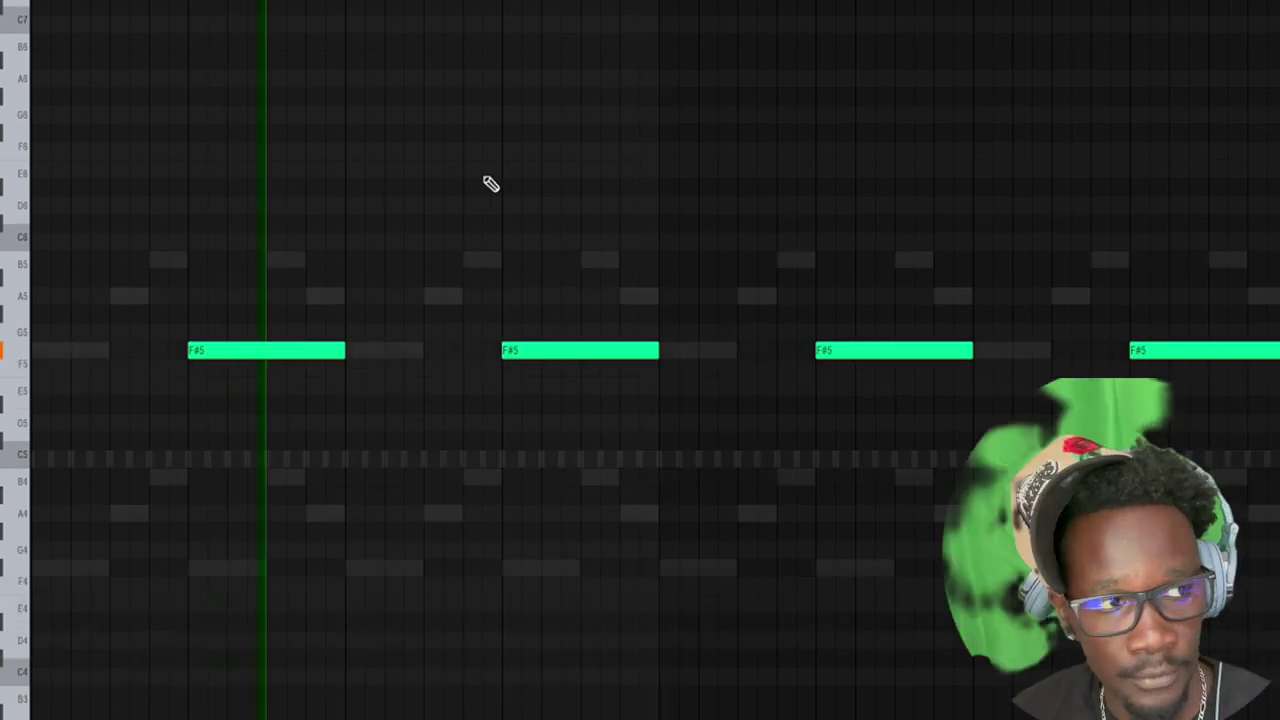
{"action": "key", "text": "F6"}
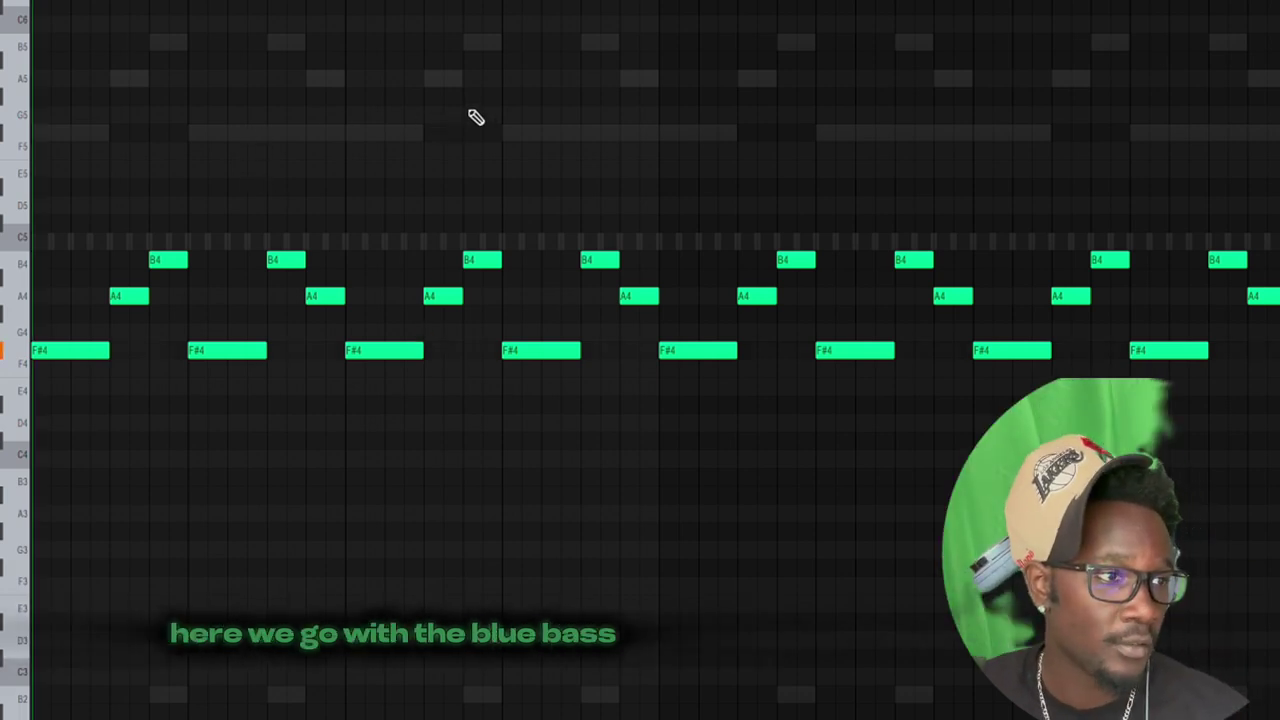
{"action": "key", "text": "space"}
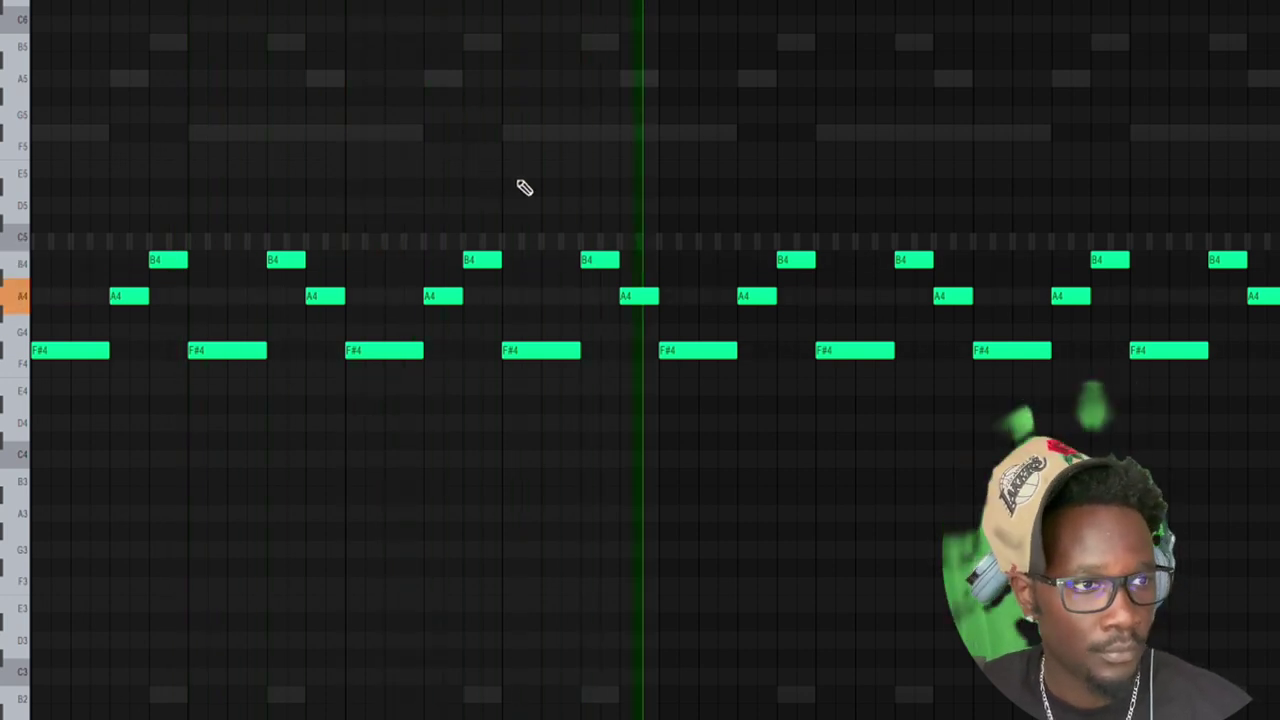
{"action": "key", "text": "space"}
Unmute only the Xpand!2_x64 #3 channel and play back its long F#5 notes in the piano roll.
{"action": "key", "text": "F6"}
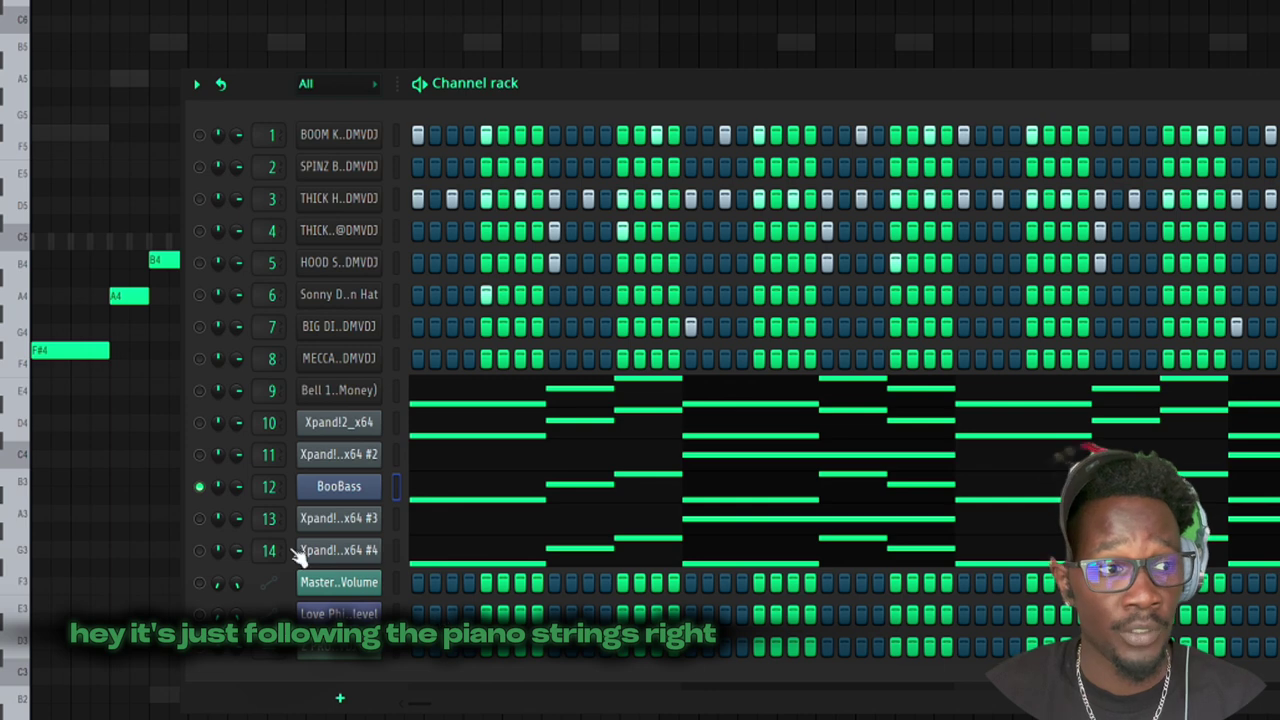
{"action": "left_click", "coordinate": [199, 518]}
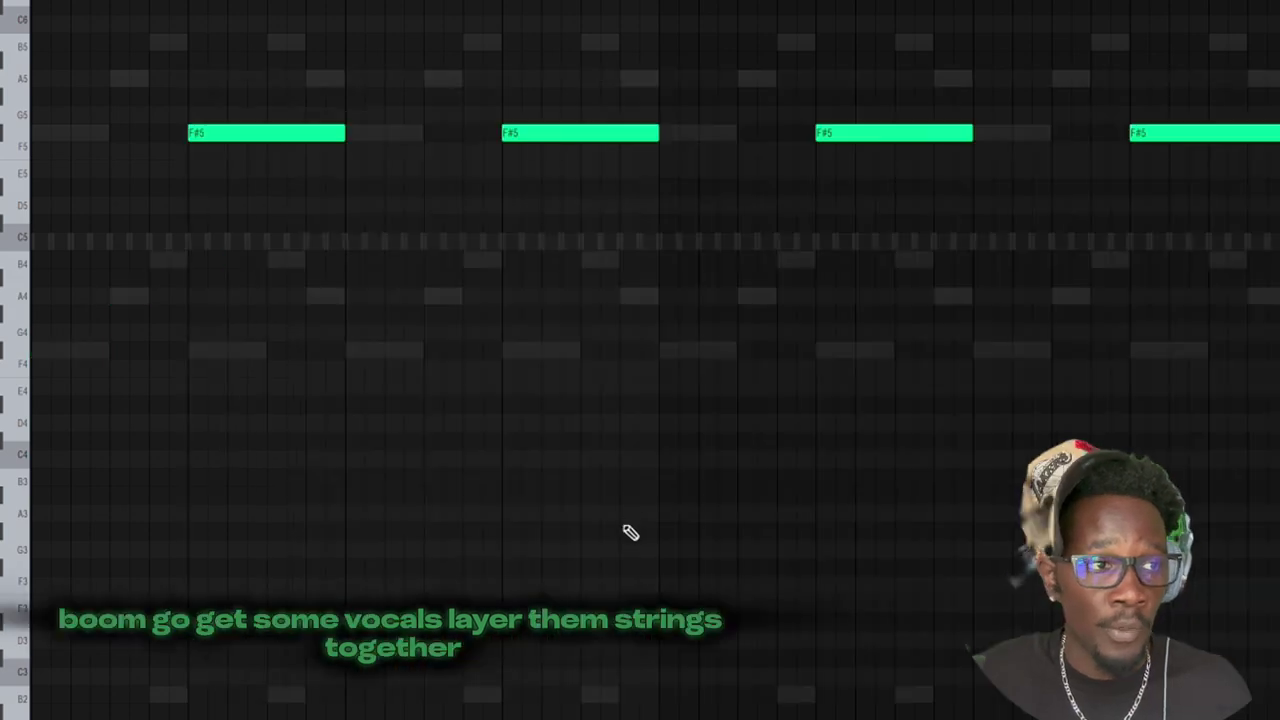
{"action": "scroll", "coordinate": [651, 391], "scroll_direction": "up", "scroll_amount": 4}
{"action": "scroll", "coordinate": [655, 391], "scroll_direction": "down", "scroll_amount": 4}
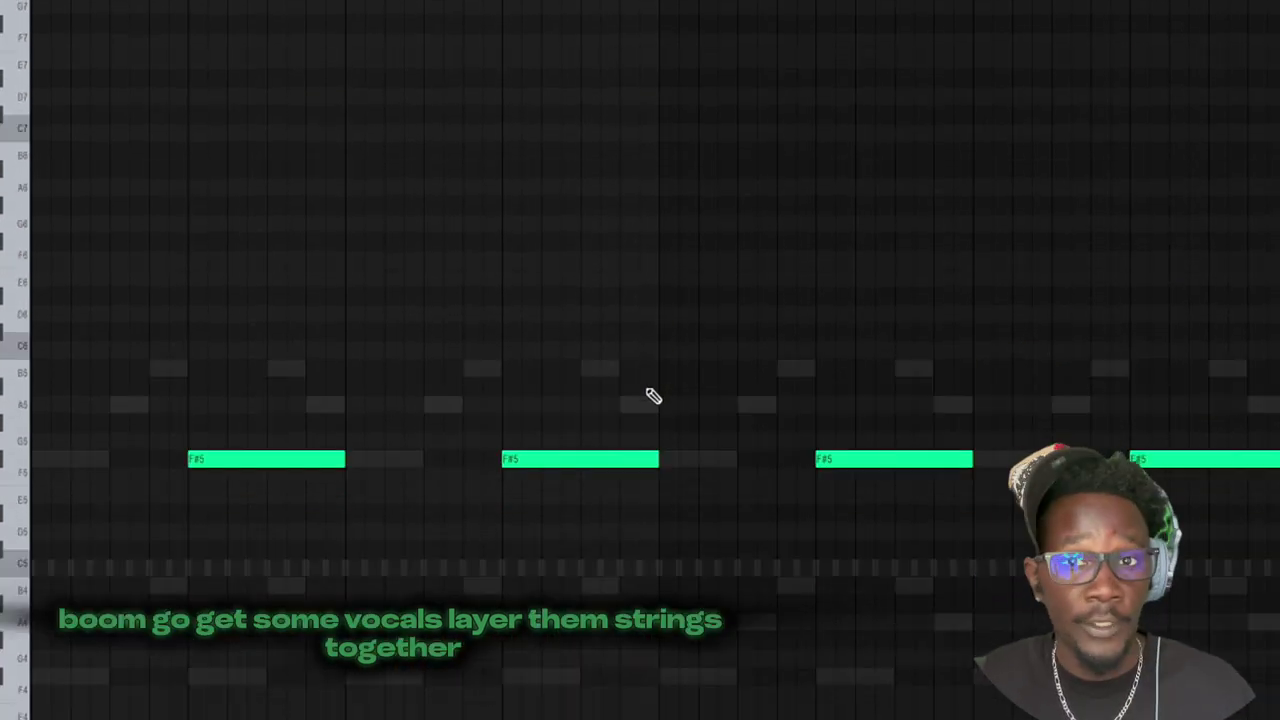
{"action": "key", "text": "space"}
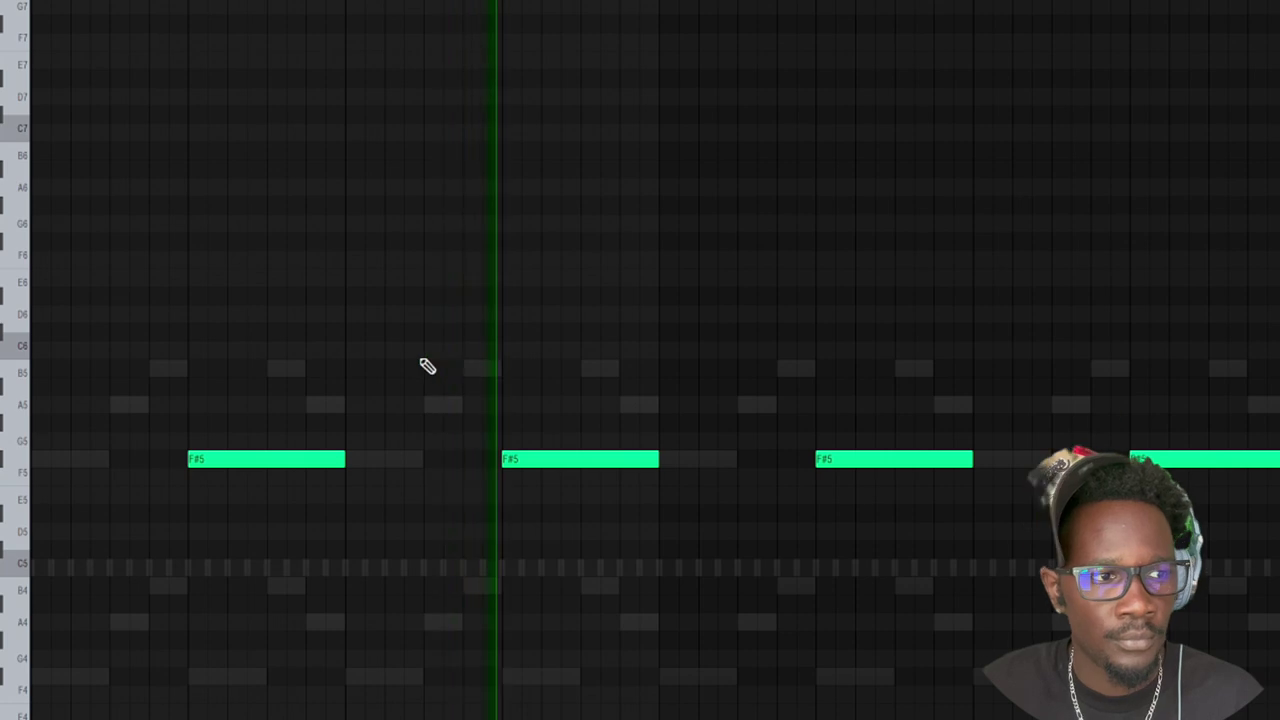
{"action": "key", "text": "space"}
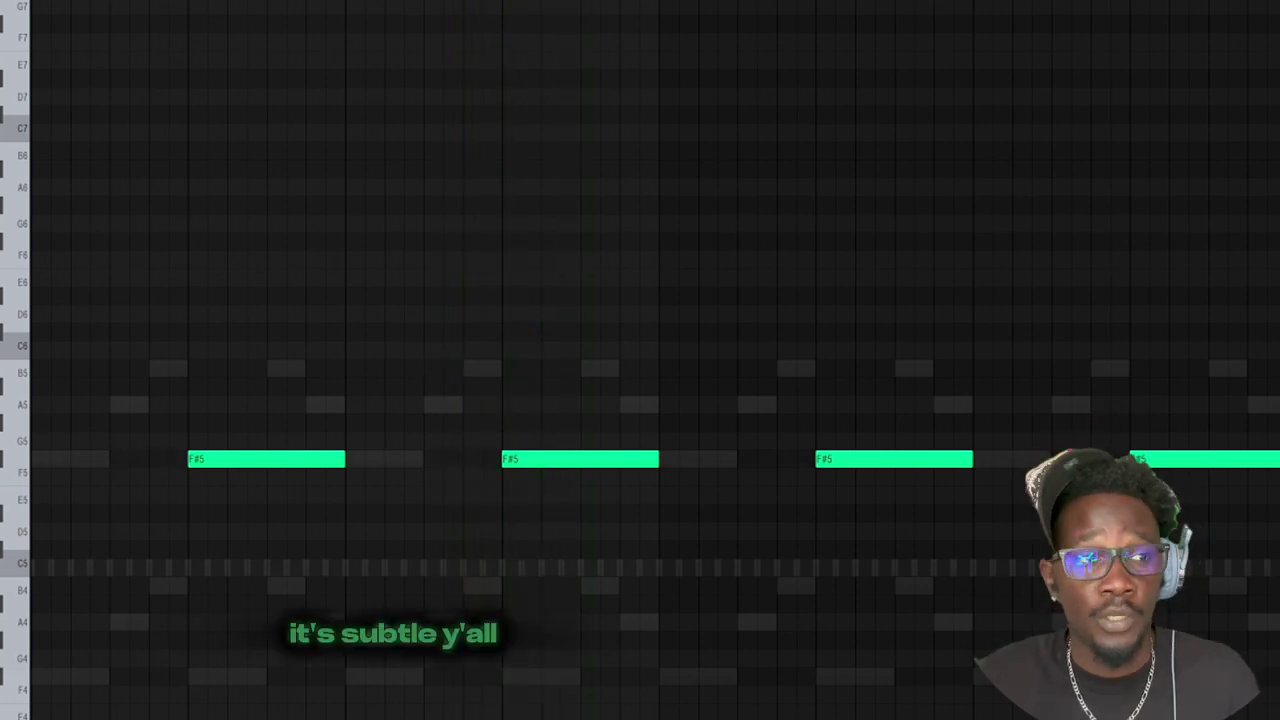
Mute Xpand!2_x64 #3 and play back the Xpand!2_x64 #4 melody in the piano roll.
{"action": "key", "text": "F6"}
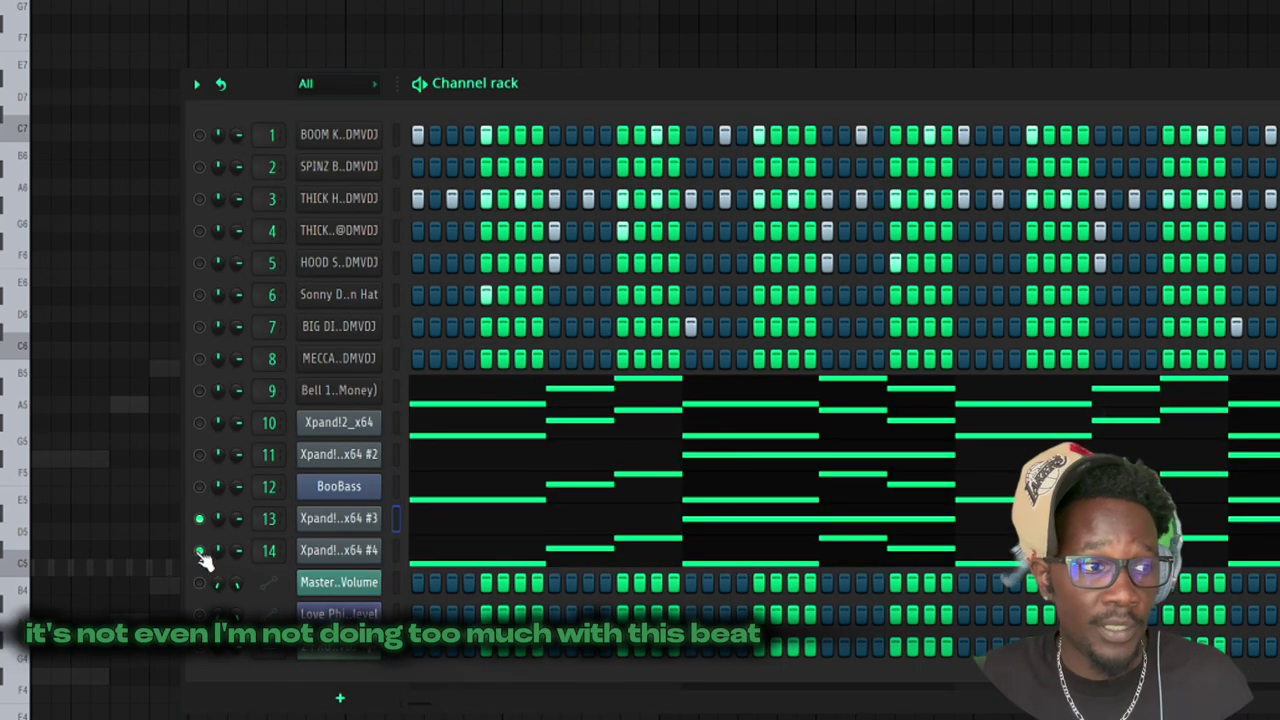
{"action": "left_click", "coordinate": [199, 518]}
{"action": "left_click", "coordinate": [437, 558]}
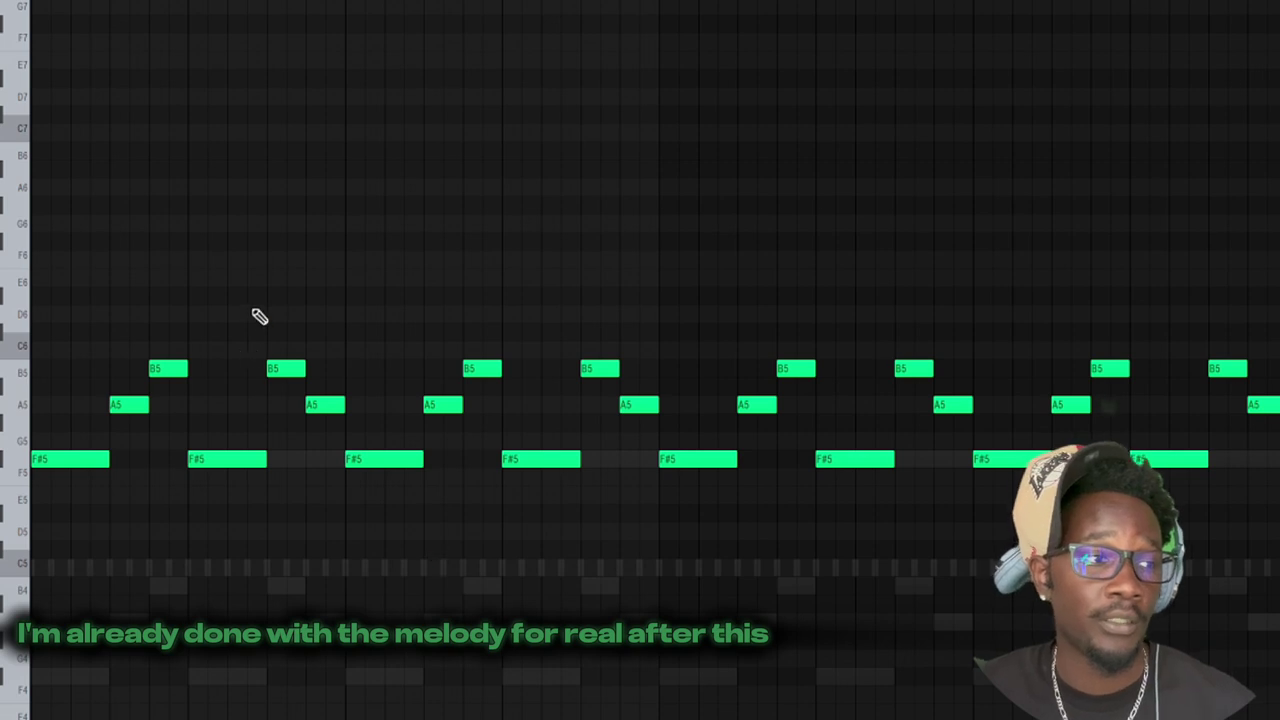
{"action": "scroll", "coordinate": [385, 498], "scroll_direction": "down", "scroll_amount": 3}
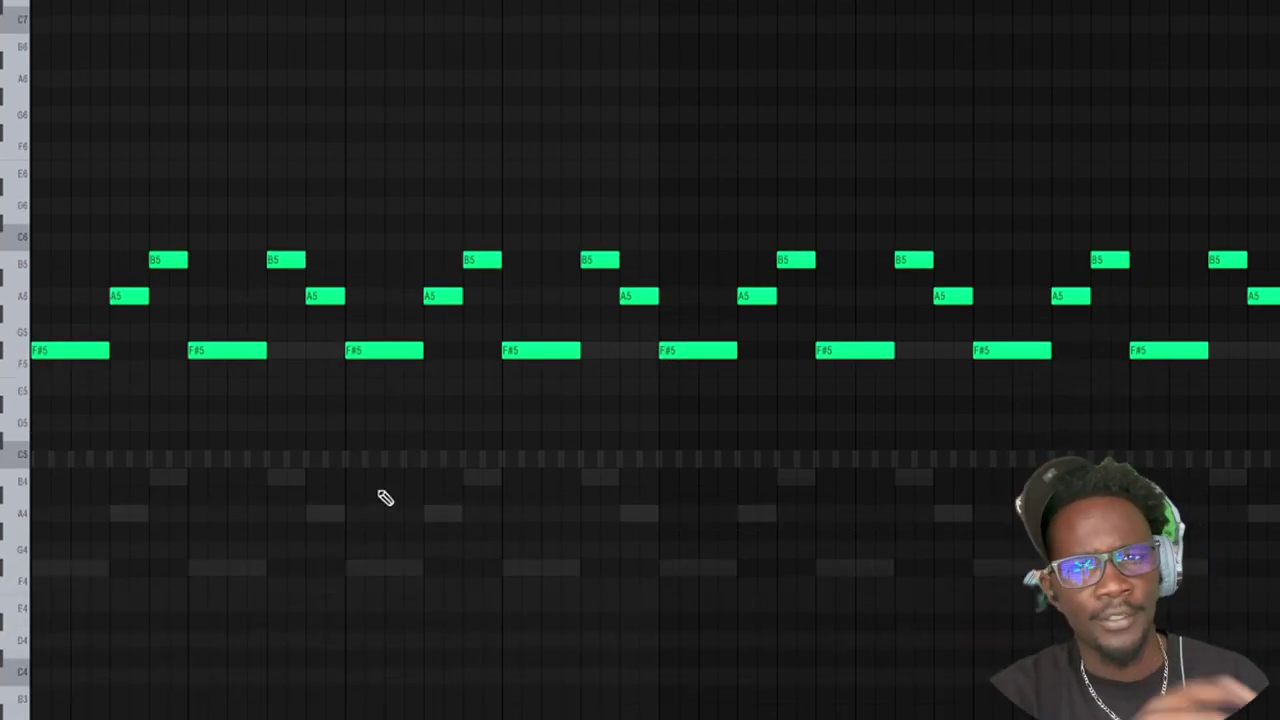
{"action": "key", "text": "space"}
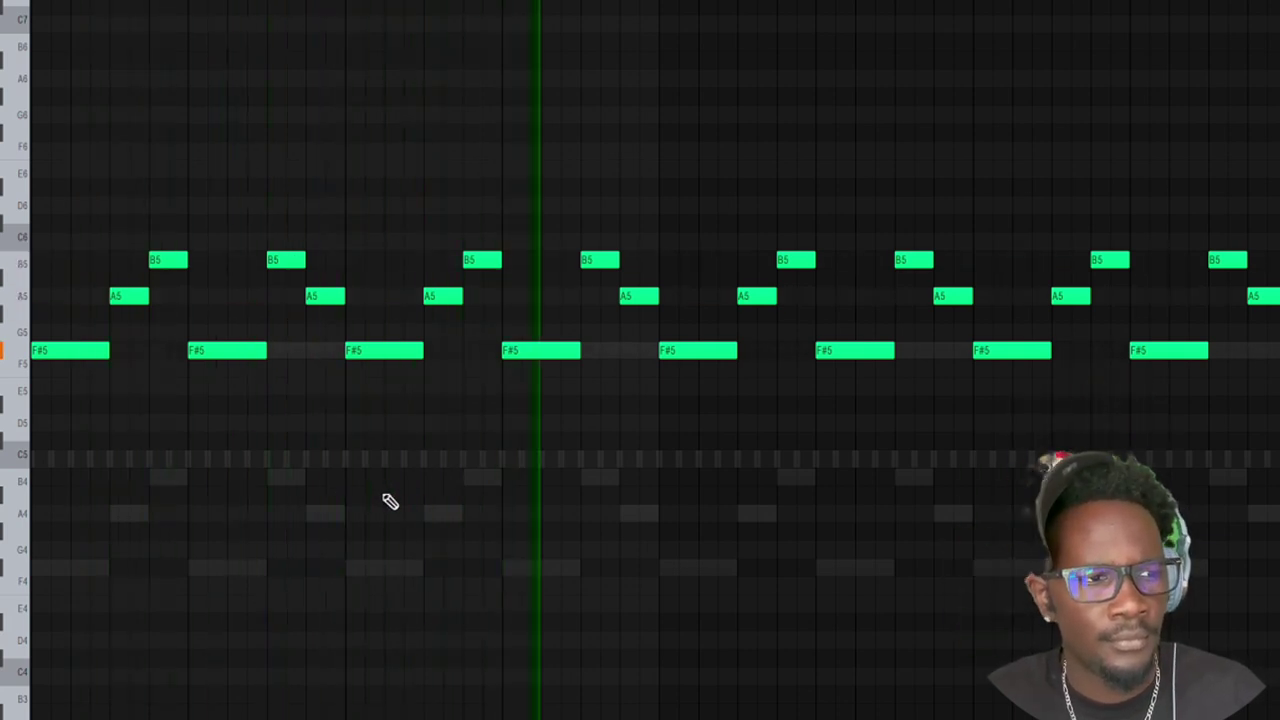
{"action": "key", "text": "space"}
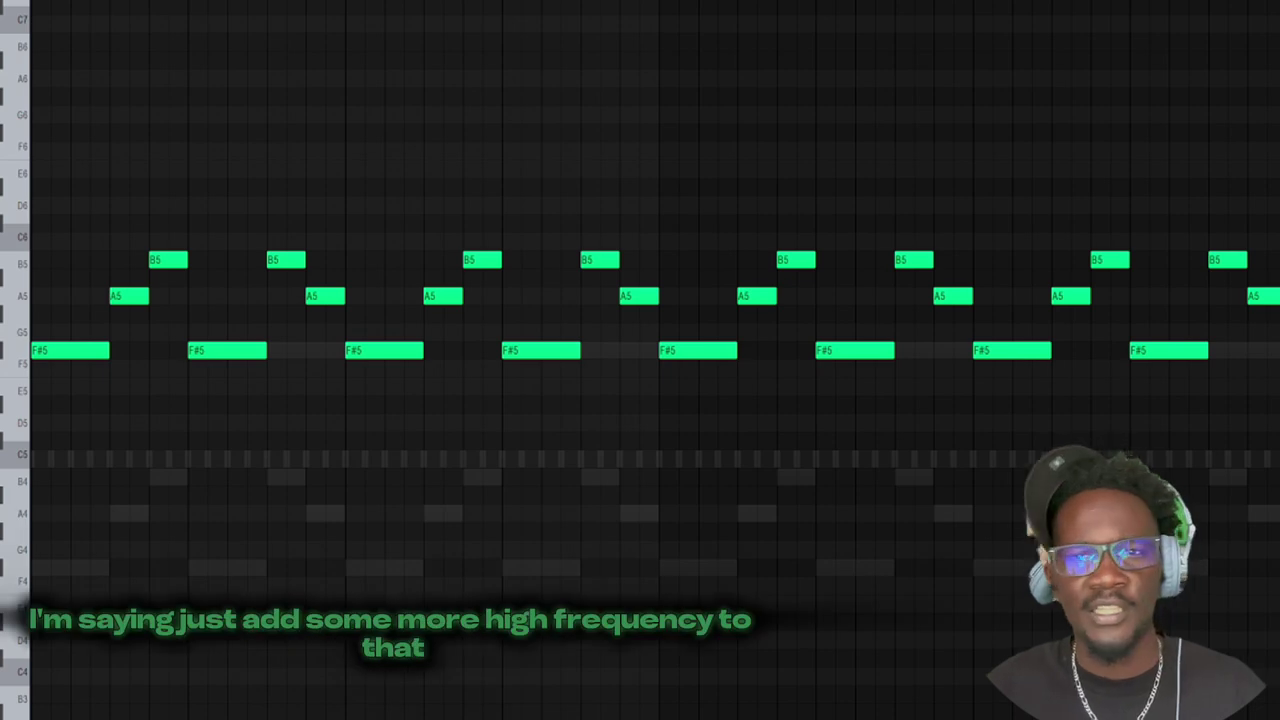
Unmute melody channels 10 to 14, play them together, and add the Bell 1 (Scared Money) channel to the playback.
{"action": "key", "text": "F6"}
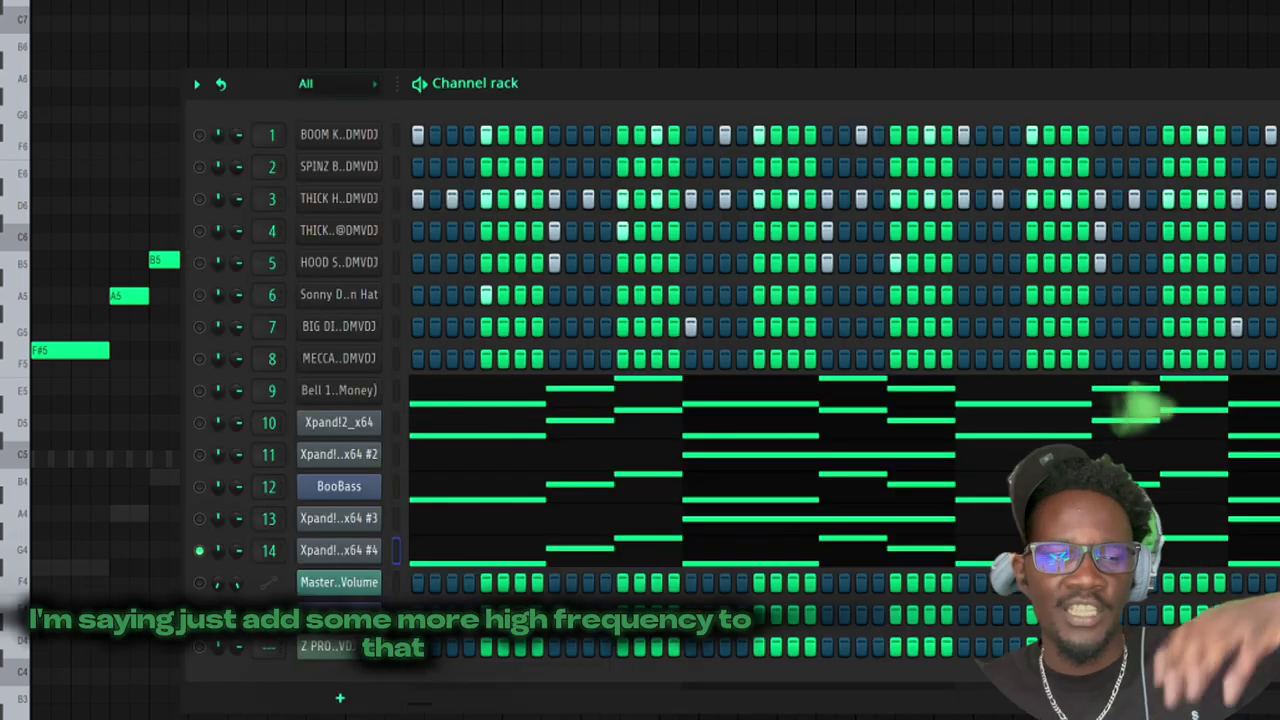
{"action": "left_click", "coordinate": [206, 485]}
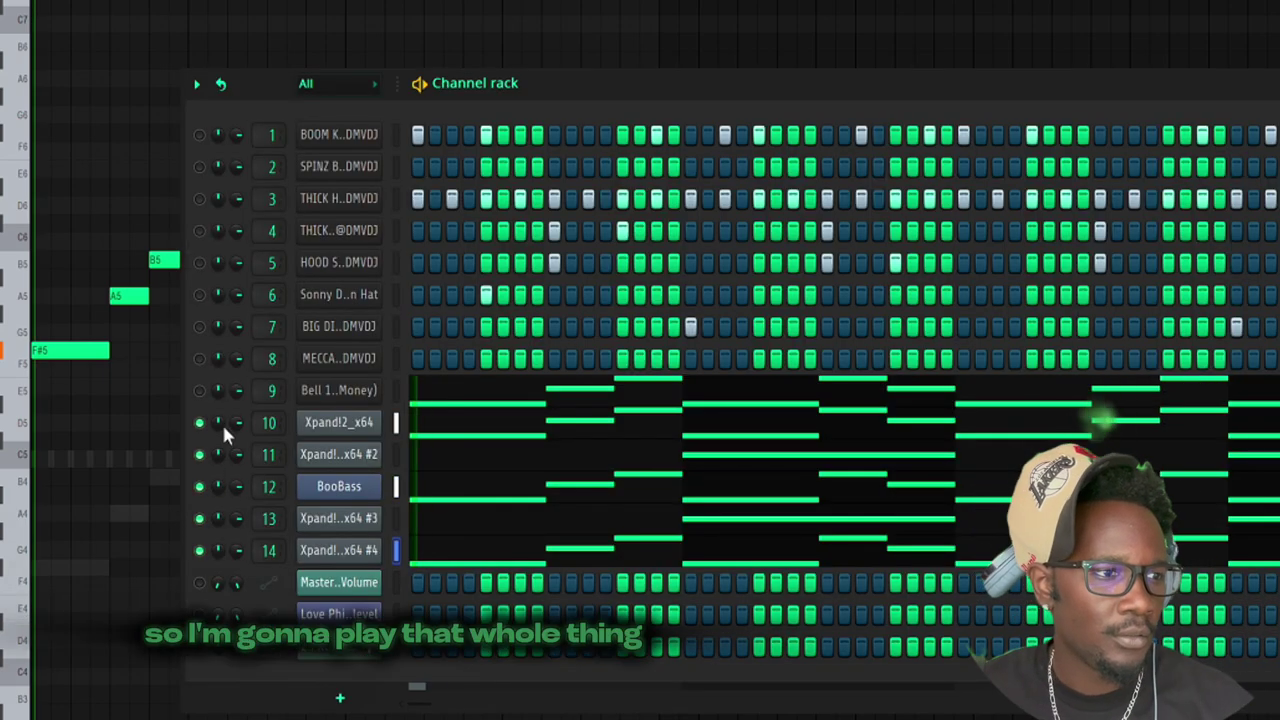
{"action": "key", "text": "space"}
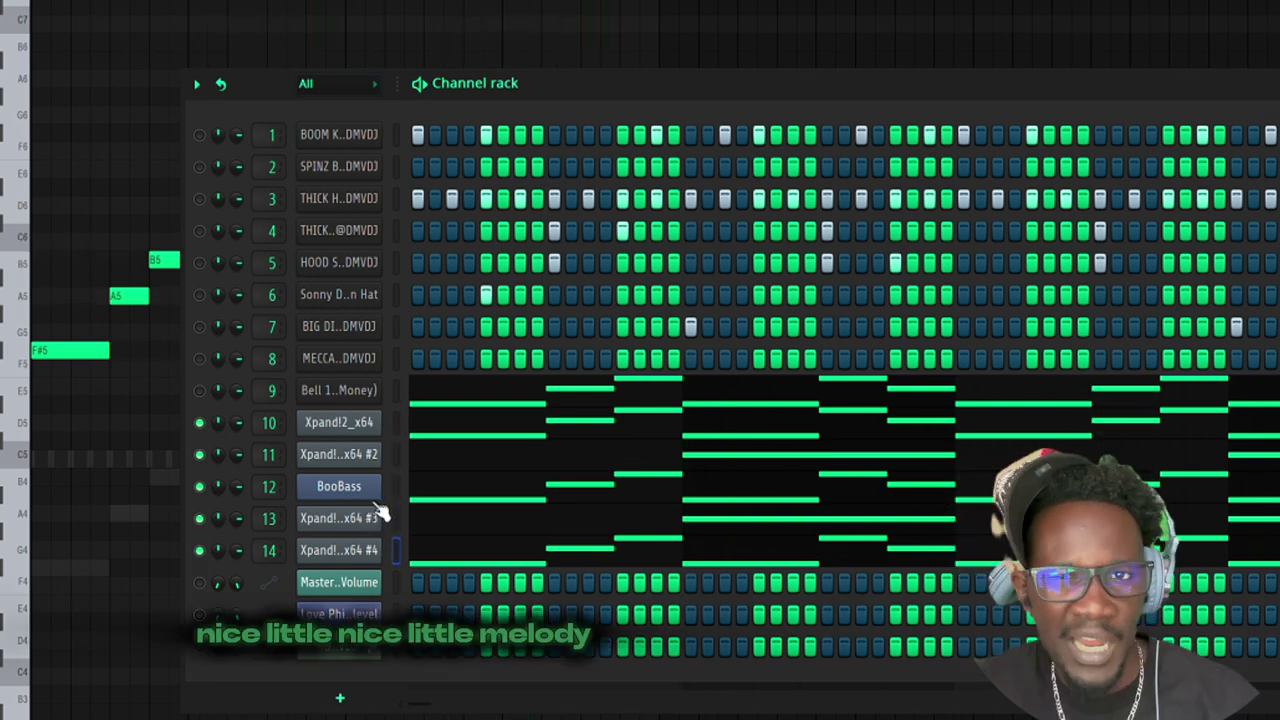
{"action": "left_click", "coordinate": [199, 390]}
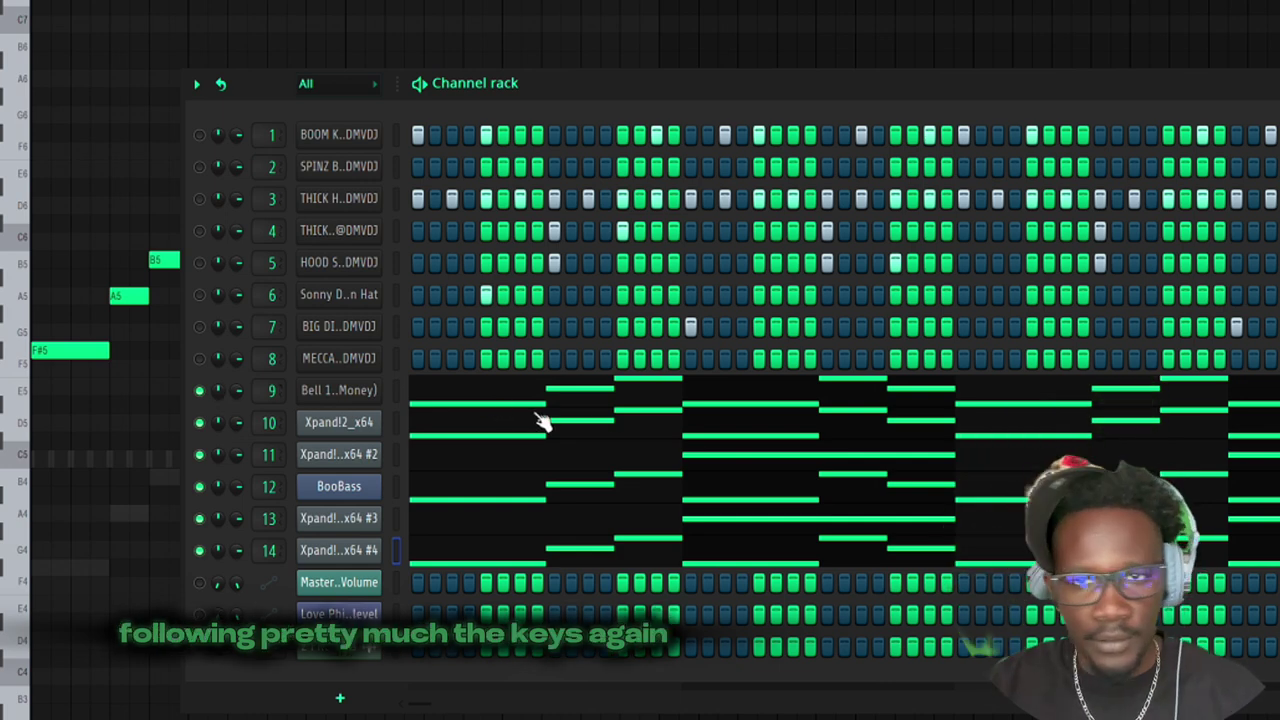
{"action": "key", "text": "space"}
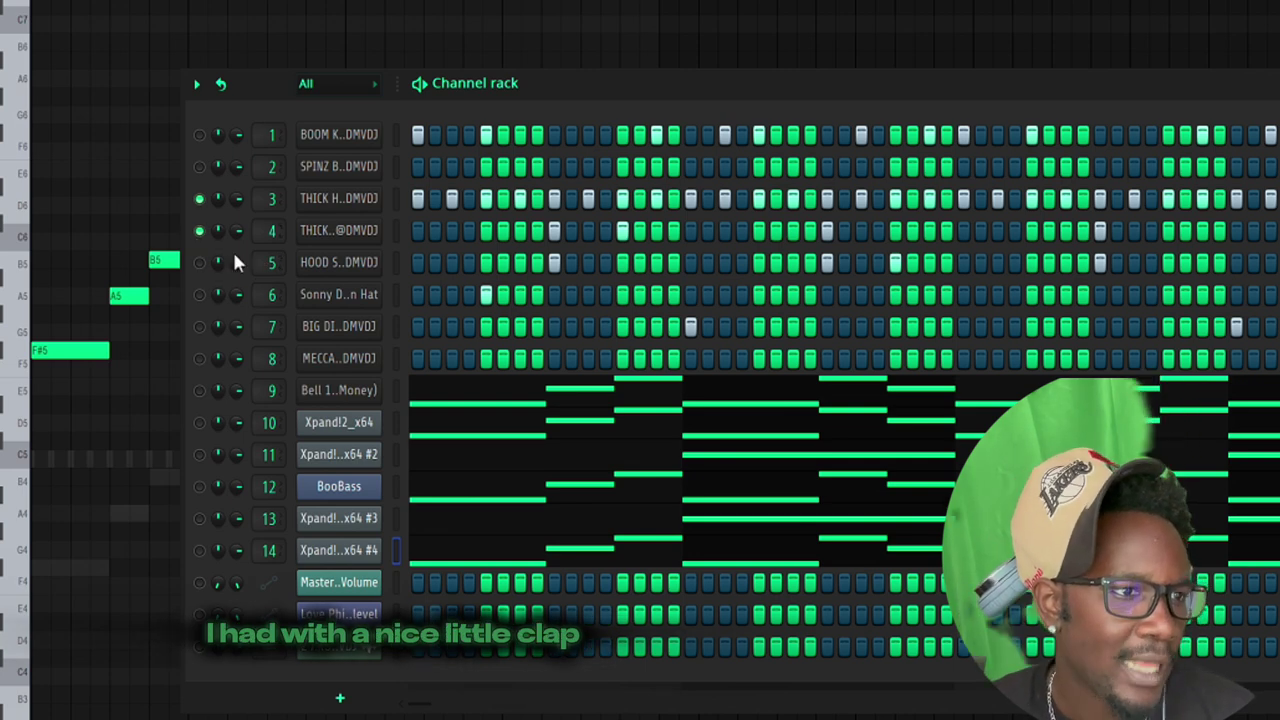
Open the THICK CLAP notes in the piano roll and play them back with the hi-hat.
{"action": "right_click", "coordinate": [336, 229]}
{"action": "left_click", "coordinate": [410, 229]}
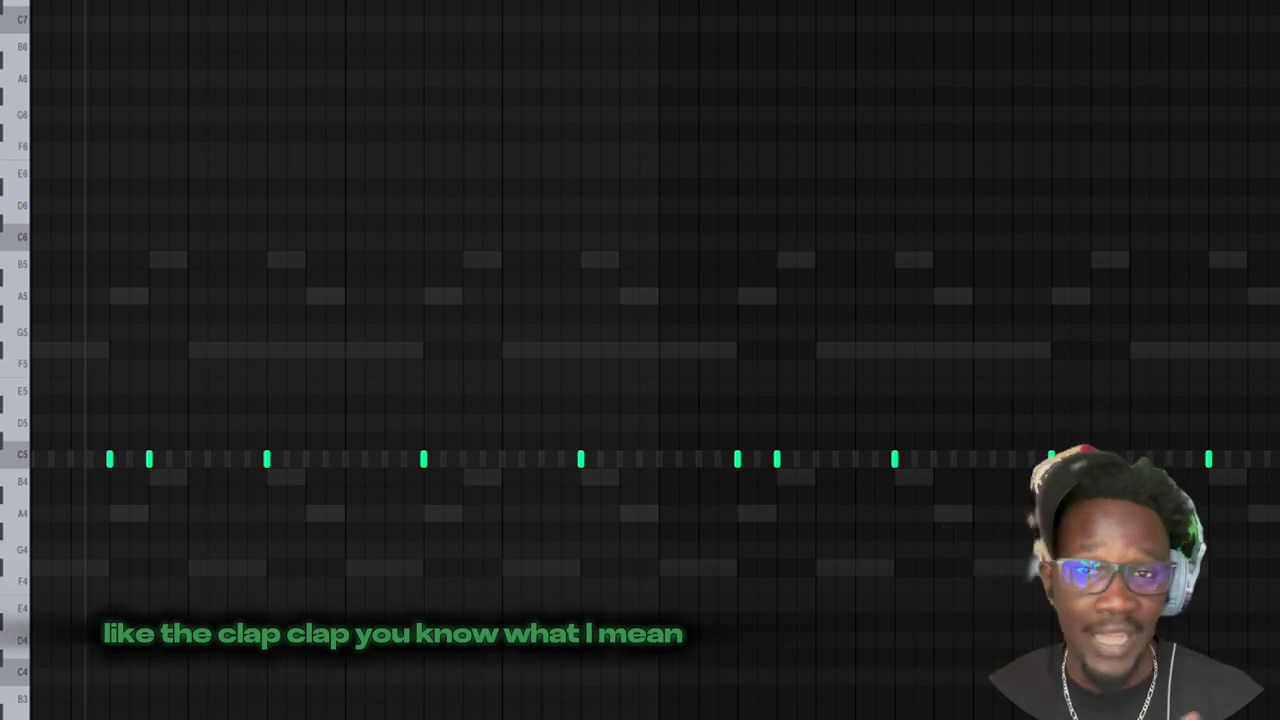
{"action": "key", "text": "space"}
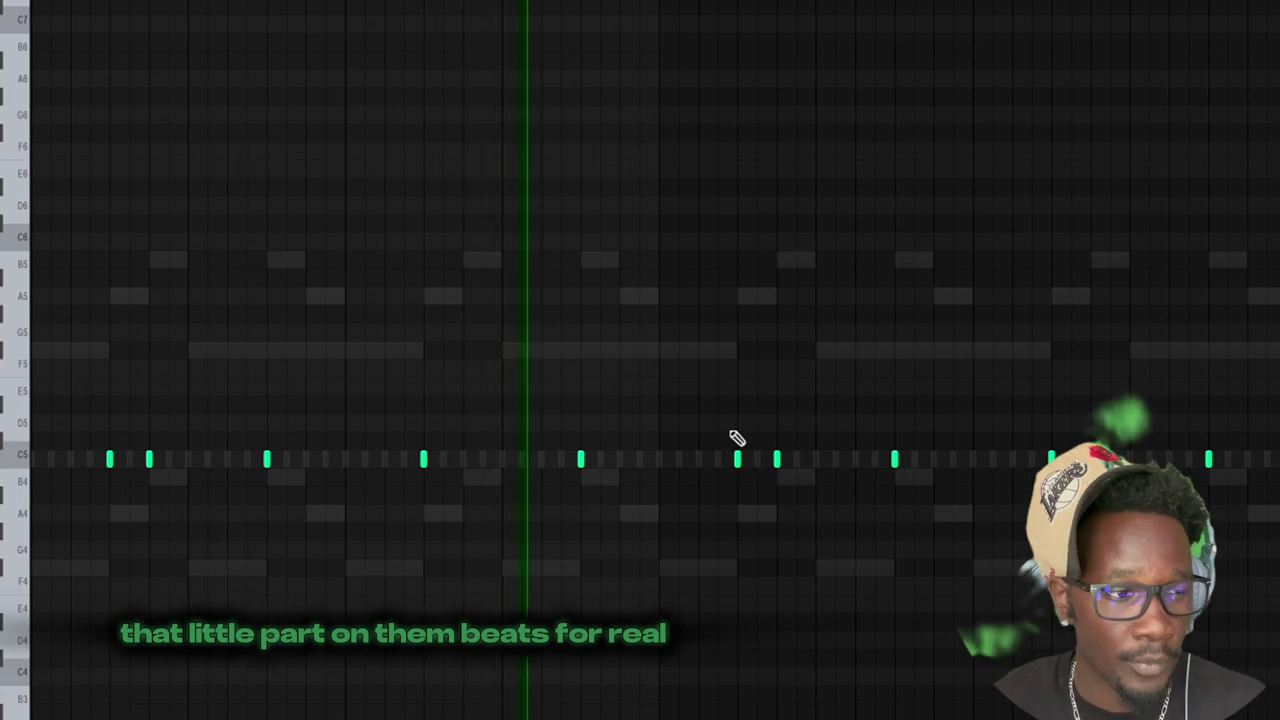
Unmute the HOOD SNARE channel, play its piano roll notes with the hat and clap, and select the C5 hit in bar 3.
{"action": "key", "text": "F6"}
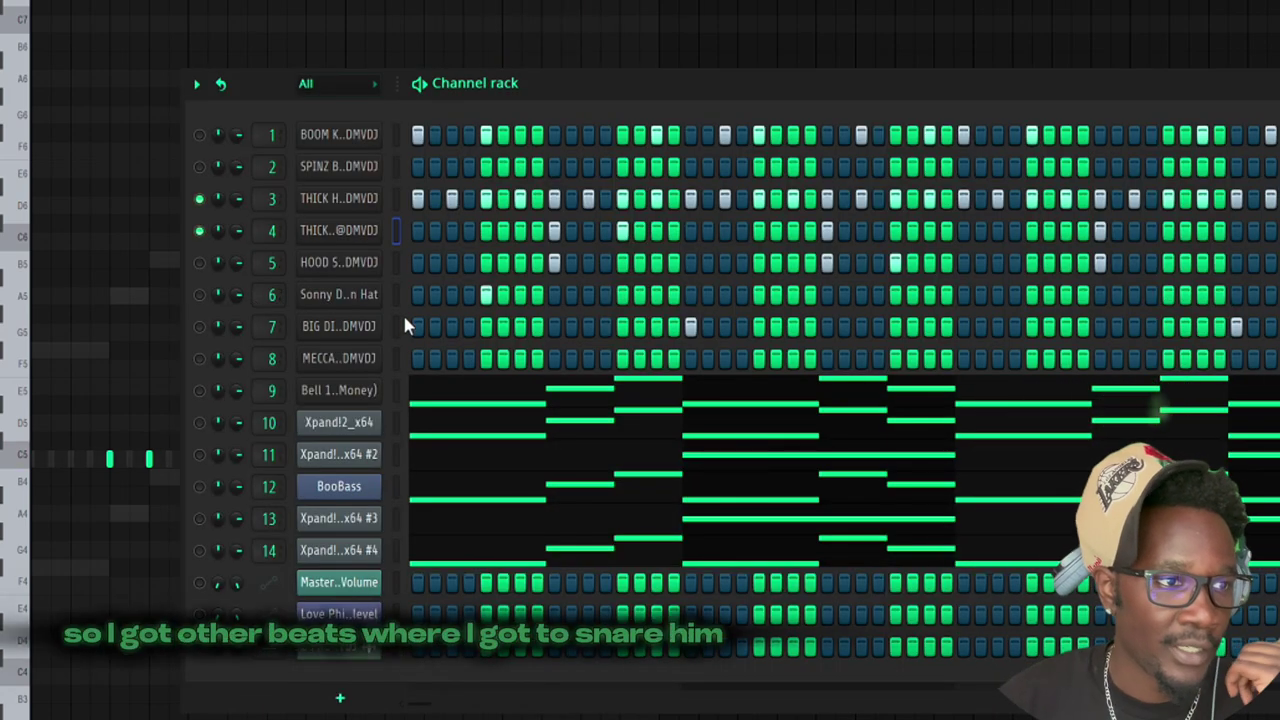
{"action": "left_click", "coordinate": [199, 262]}
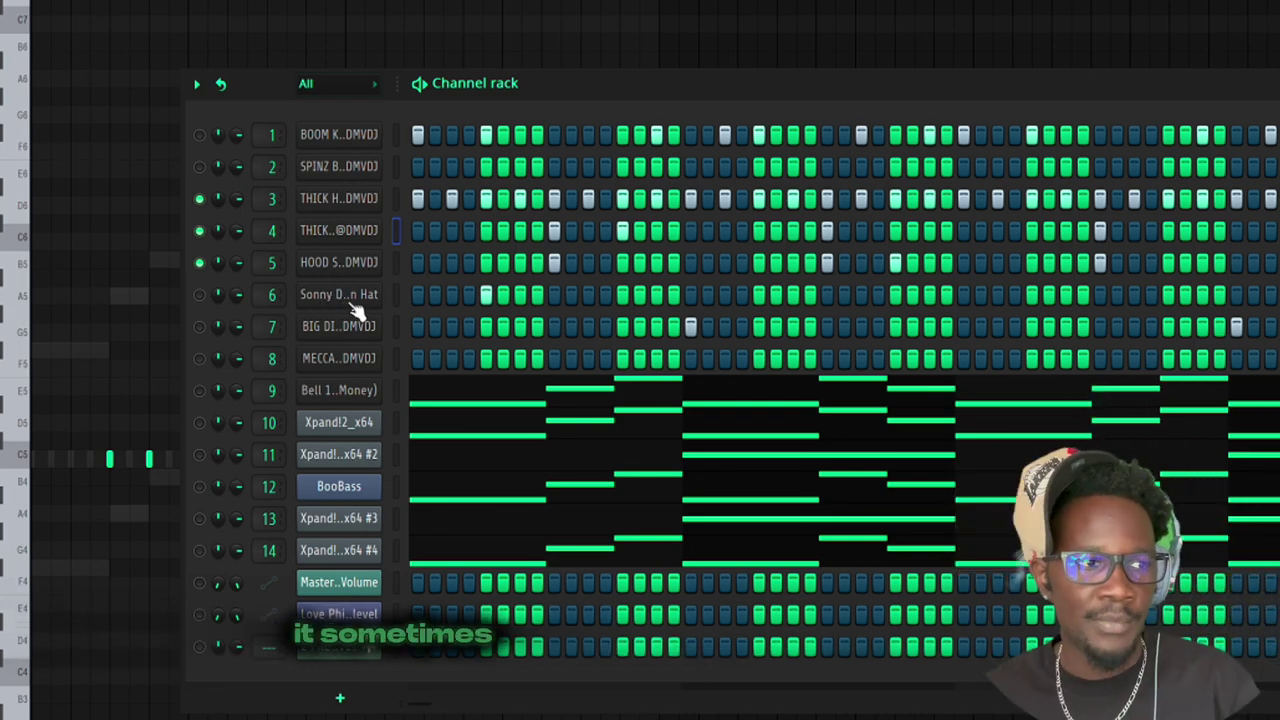
{"action": "right_click", "coordinate": [365, 262]}
{"action": "left_click", "coordinate": [386, 263]}
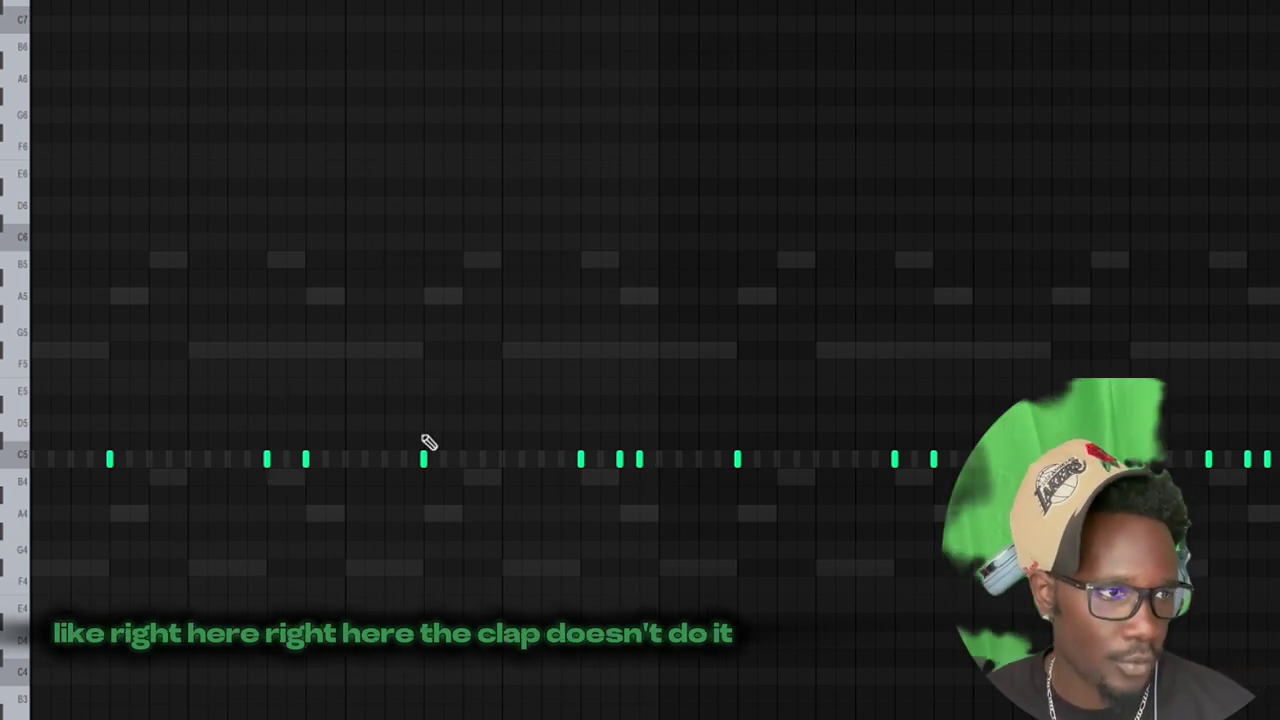
{"action": "key", "text": "space"}
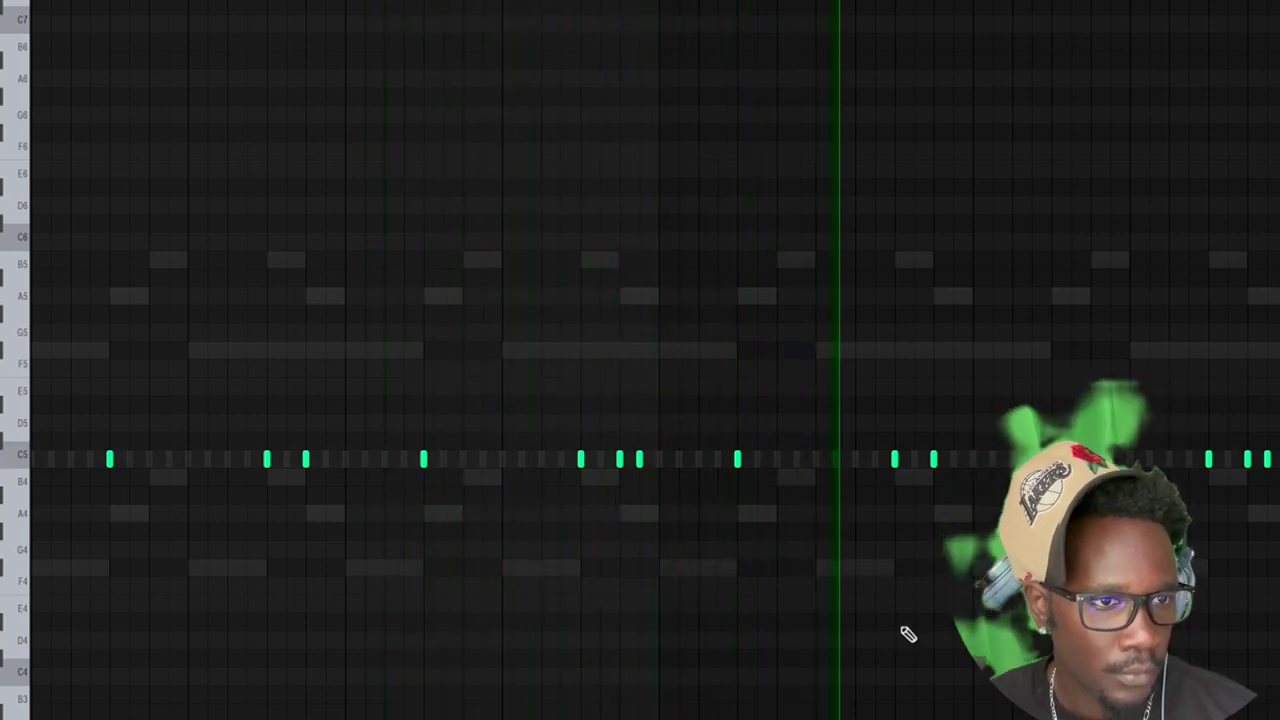
{"action": "key", "text": "space"}
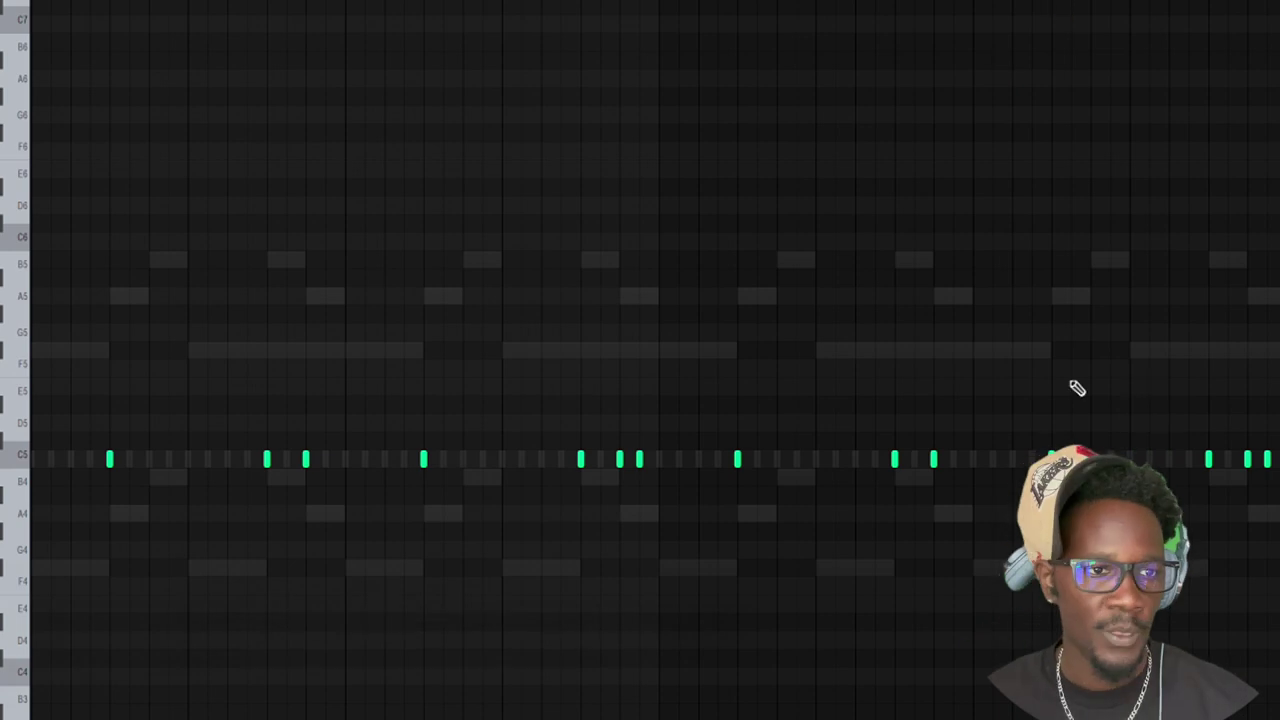
{"action": "left_click", "coordinate": [421, 457]}
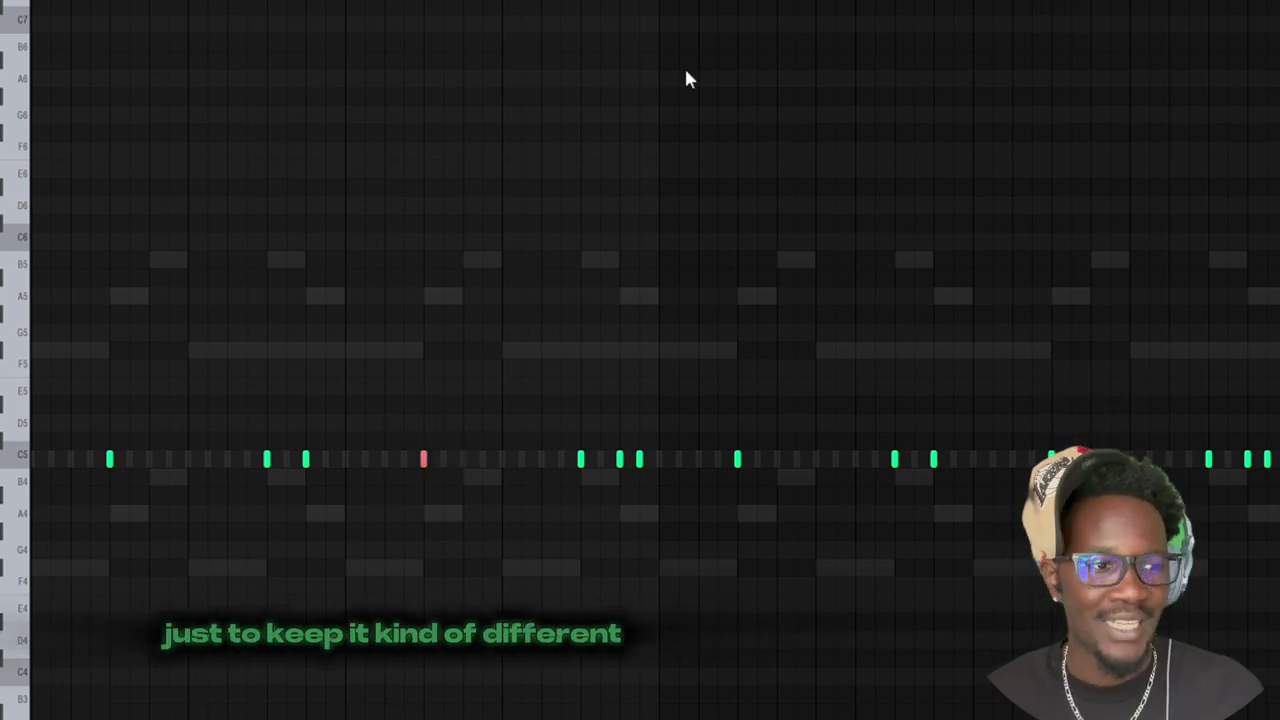
Unmute the Sonny Digital Open Hat channel and look at the further steps of Pattern 1 in the channel rack.
{"action": "key", "text": "F6"}
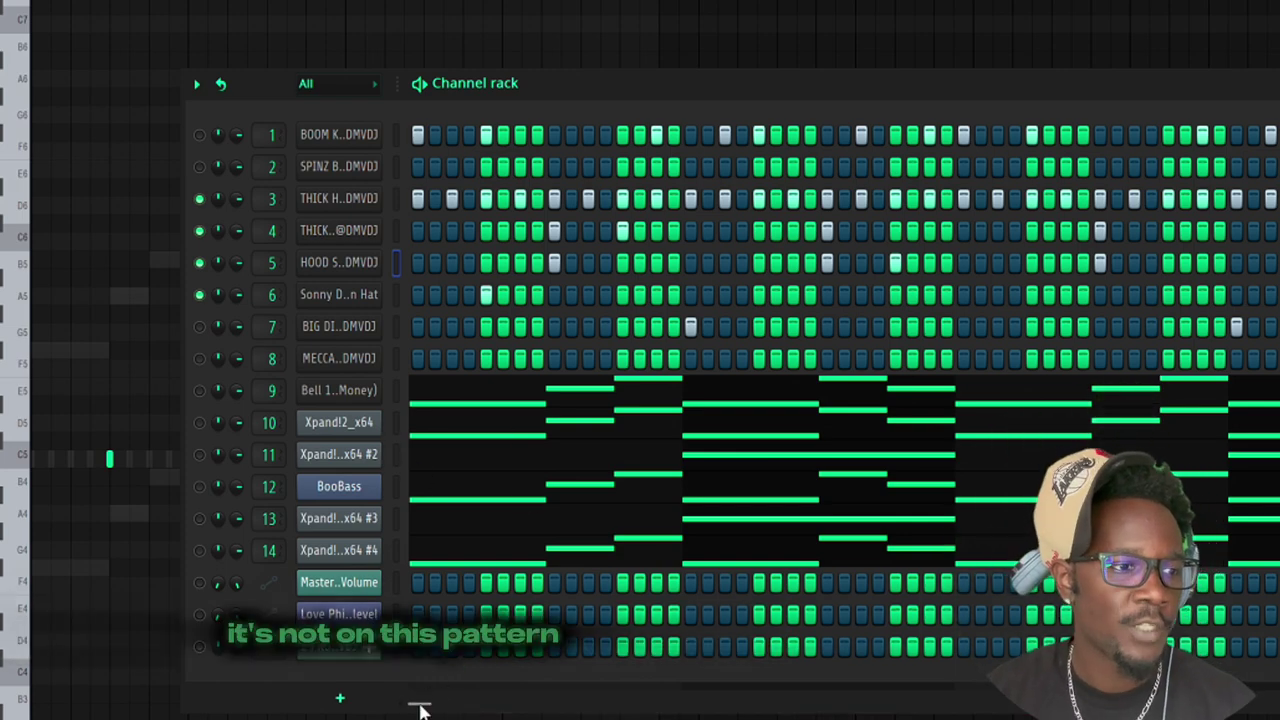
{"action": "left_click_drag", "start_coordinate": [420, 708], "coordinate": [441, 708]}
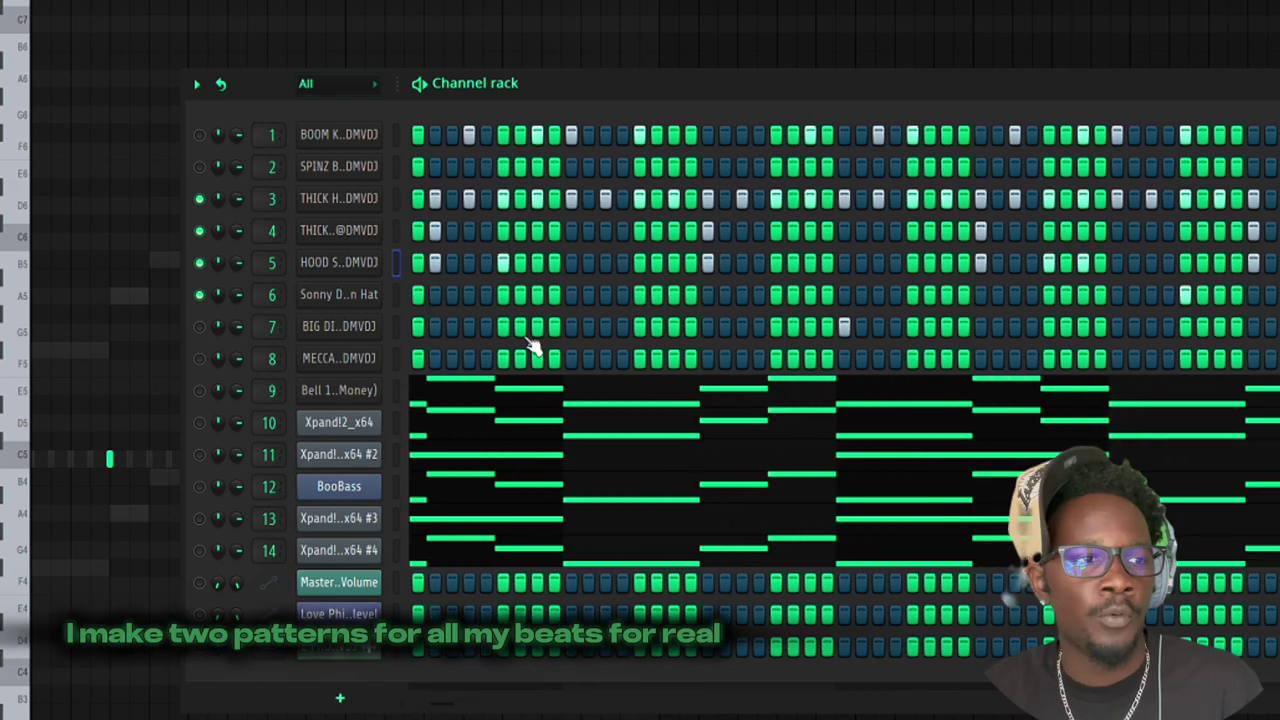
{"action": "left_click_drag", "start_coordinate": [580, 85], "coordinate": [656, 0]}
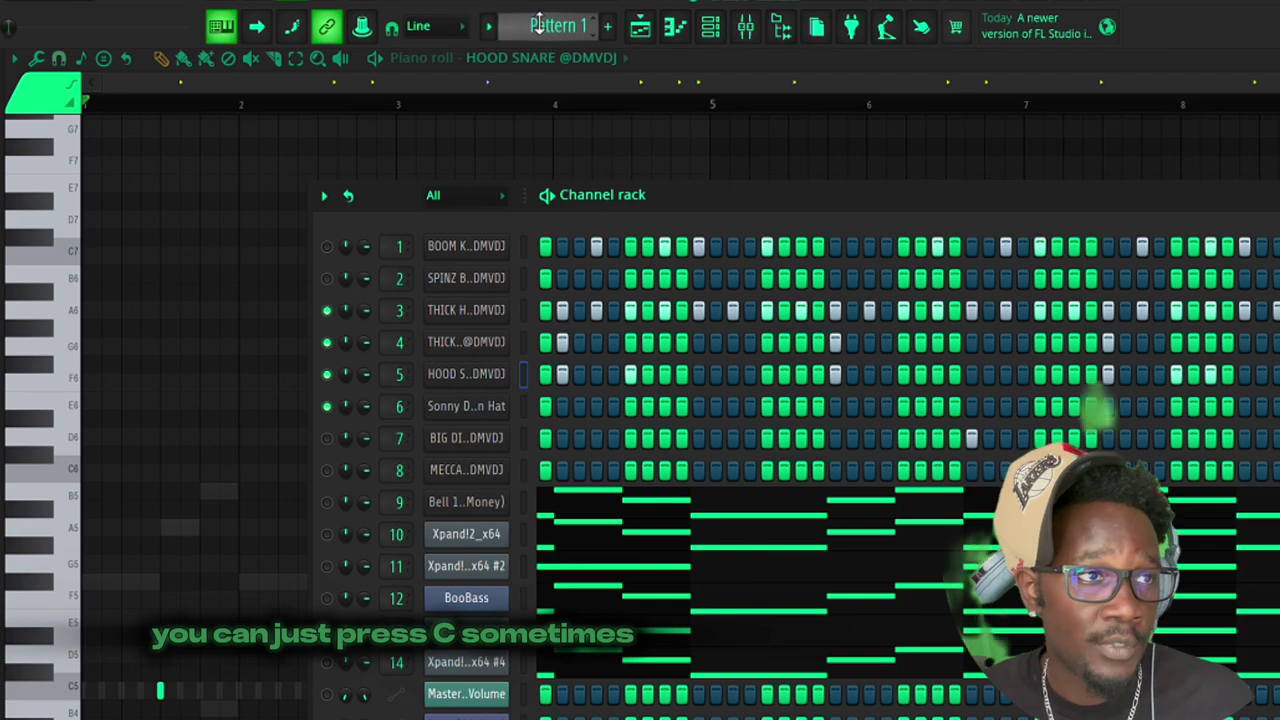
Bring up the options for Pattern 1 in the playlist's list of patterns.
{"action": "left_click", "coordinate": [492, 30]}
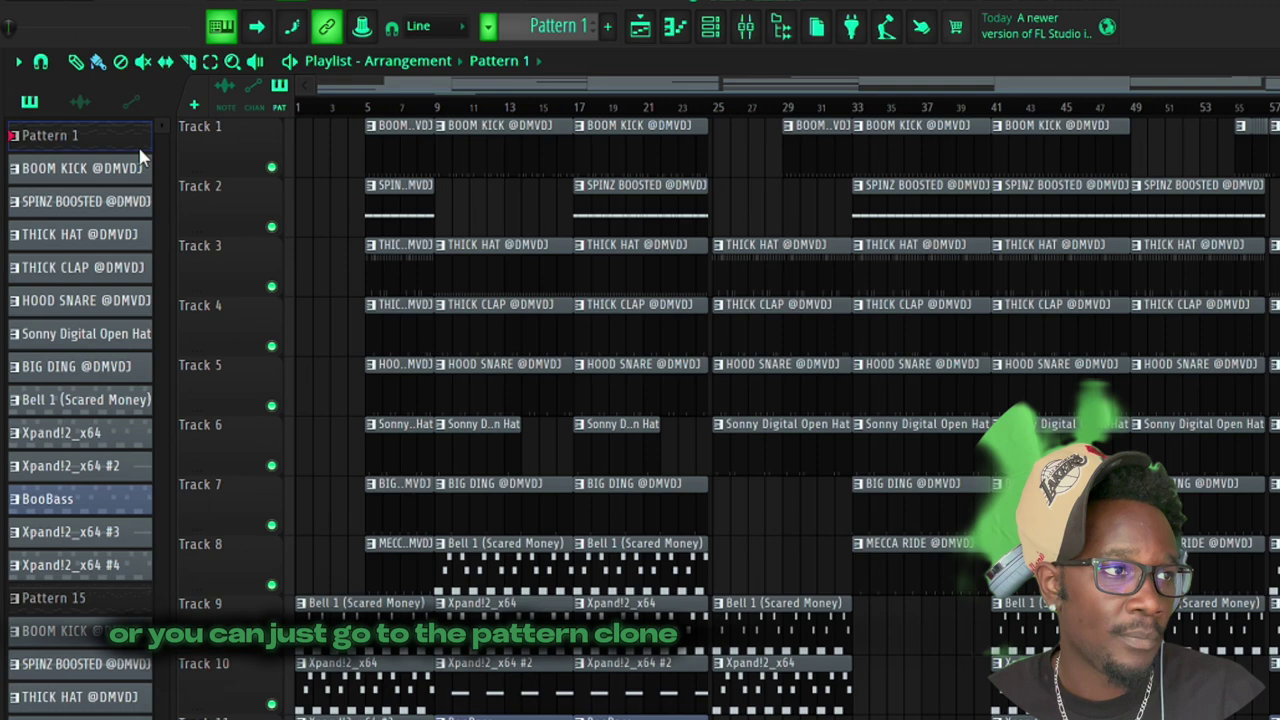
{"action": "right_click", "coordinate": [140, 150]}
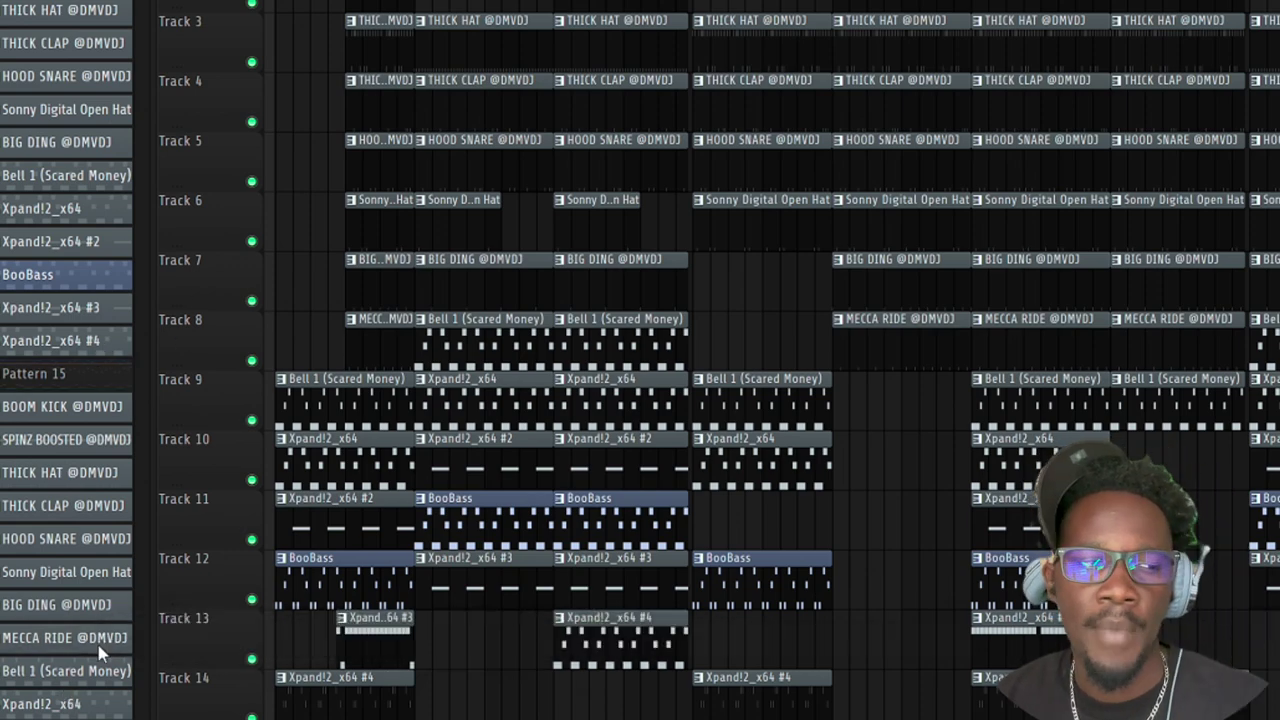
Unmute BooBass alongside the drums, open the BOOM KICK notes in the piano roll, and play them back.
{"action": "key", "text": "F6"}
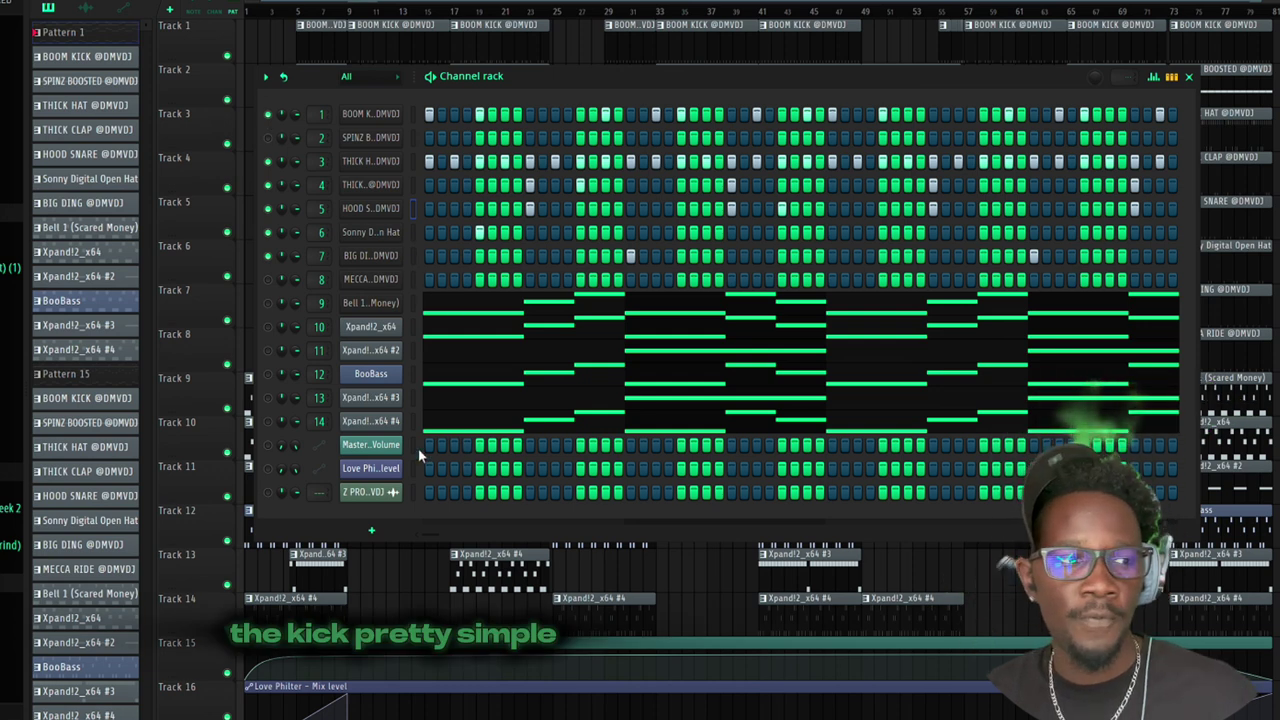
{"action": "left_click", "coordinate": [267, 373]}
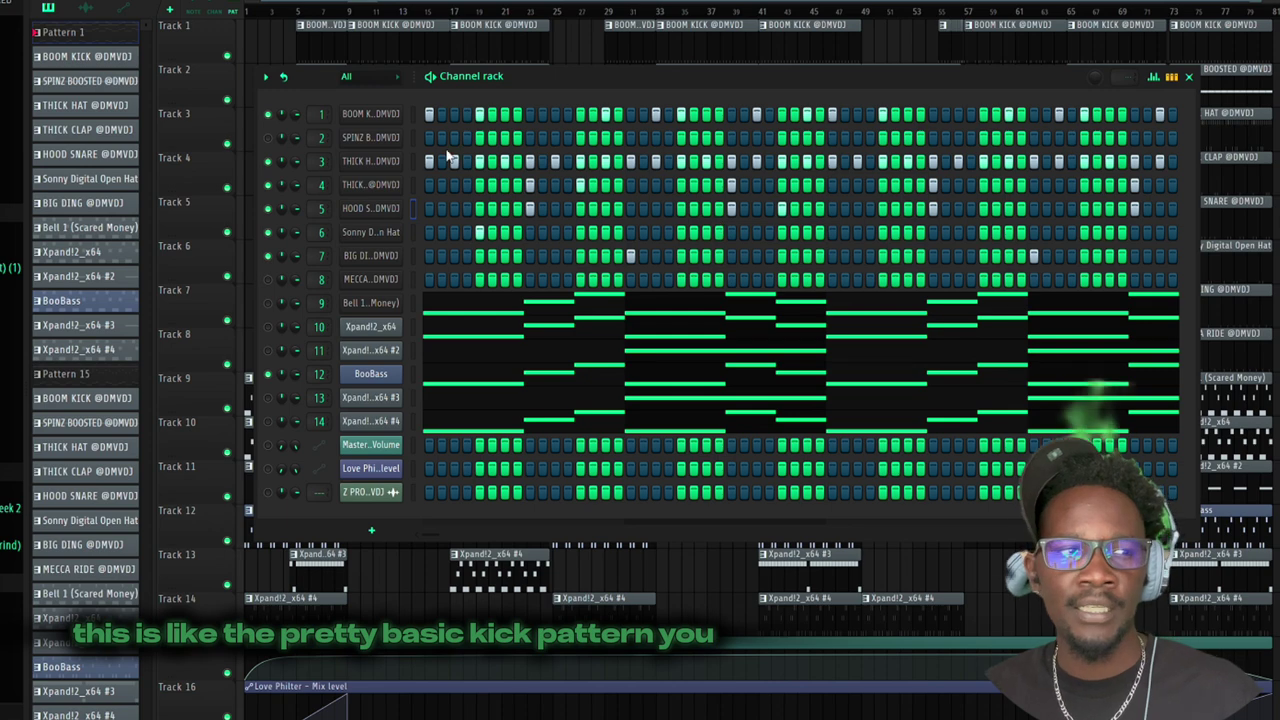
{"action": "right_click", "coordinate": [394, 110]}
{"action": "left_click", "coordinate": [420, 114]}
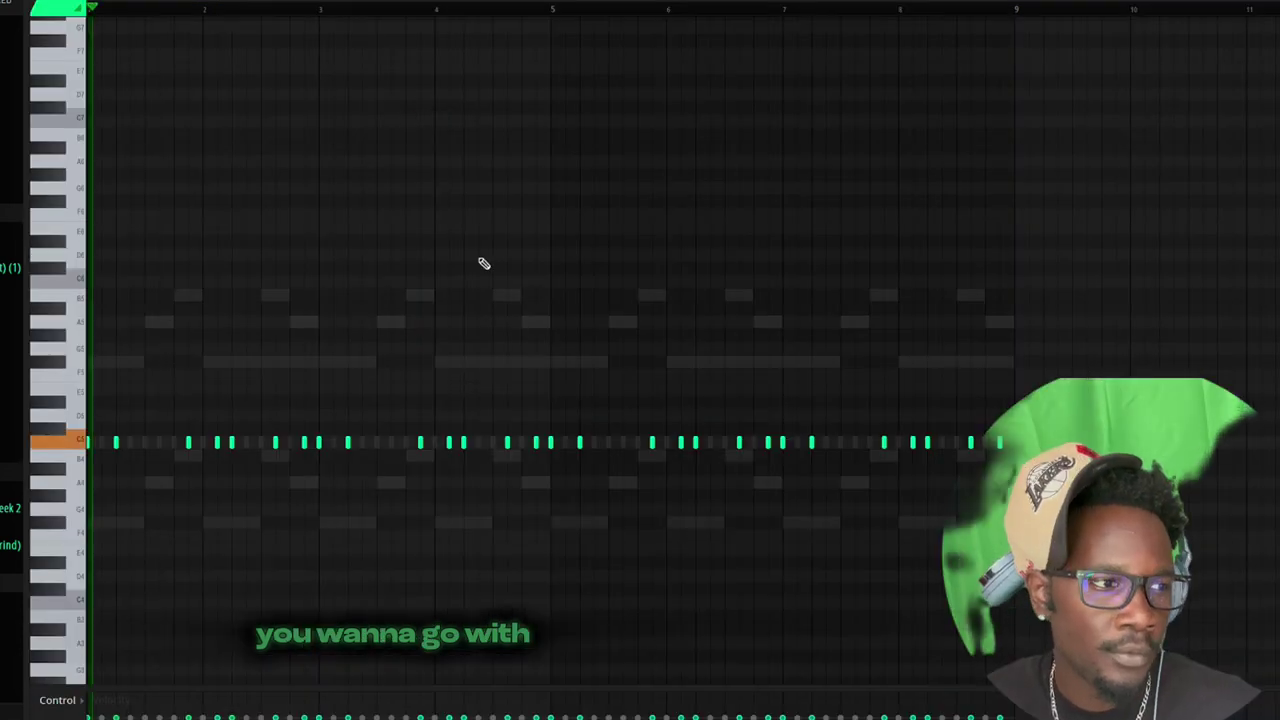
{"action": "key", "text": "space"}
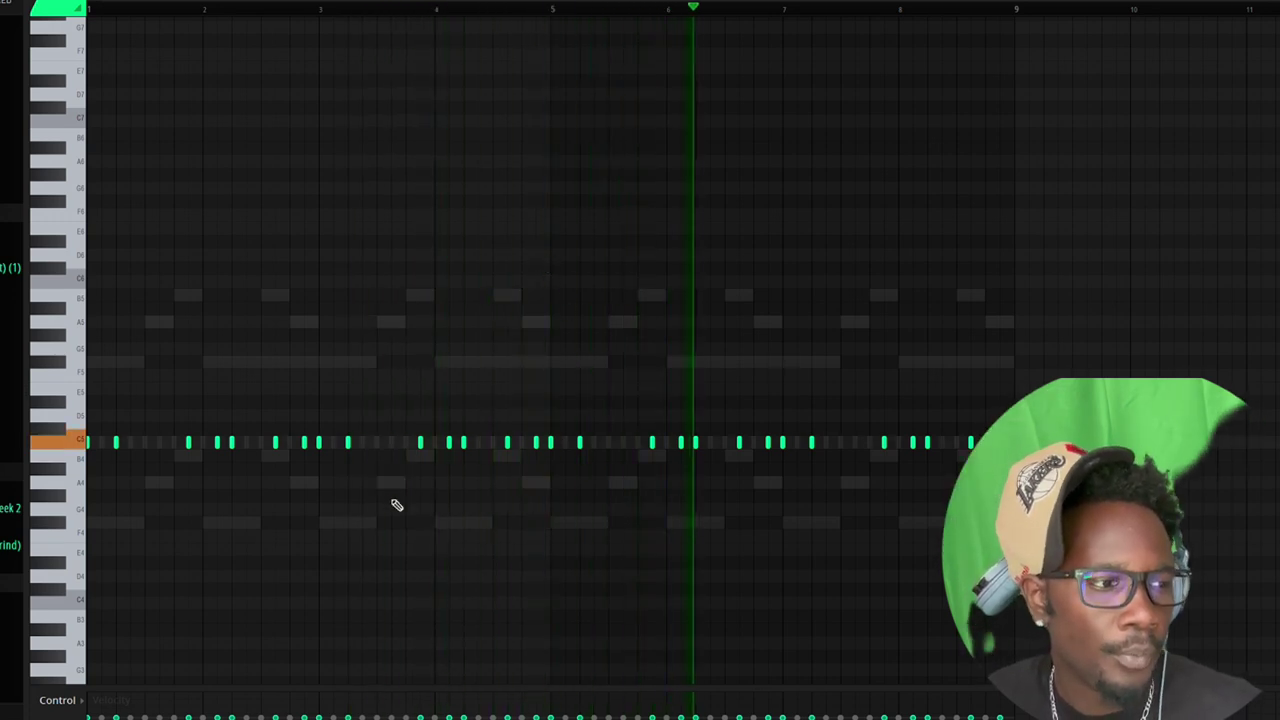
Solo the SPINZ BOOSTED channel, open its F#5 notes in the piano roll, and play them back.
{"action": "key", "text": "space"}
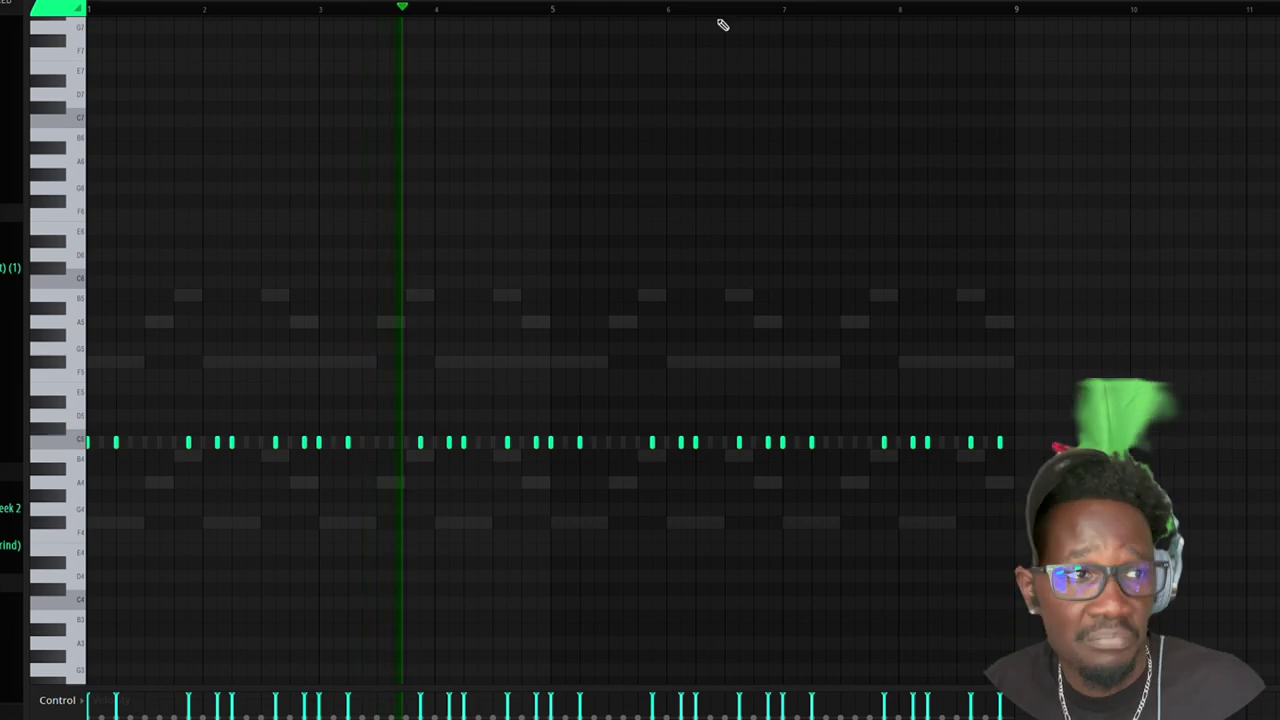
{"action": "key", "text": "F6"}
{"action": "right_click", "coordinate": [272, 143]}
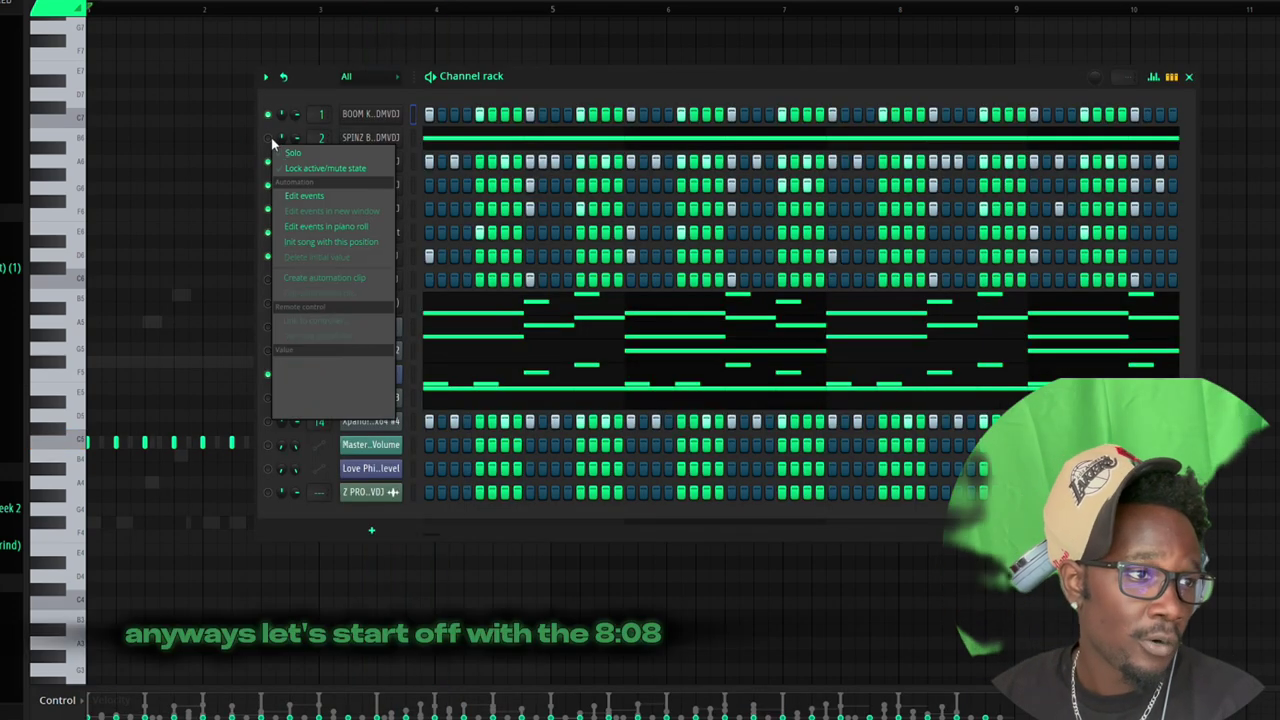
{"action": "left_click", "coordinate": [300, 152]}
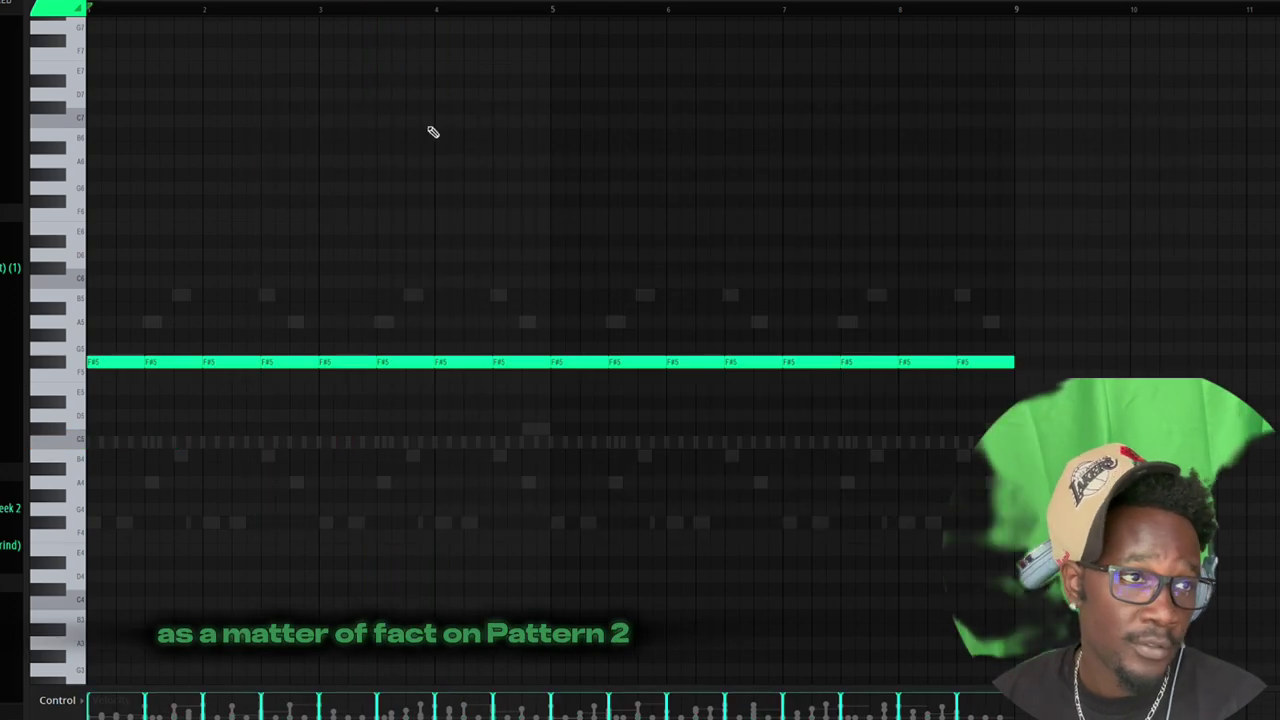
{"action": "key", "text": "space"}
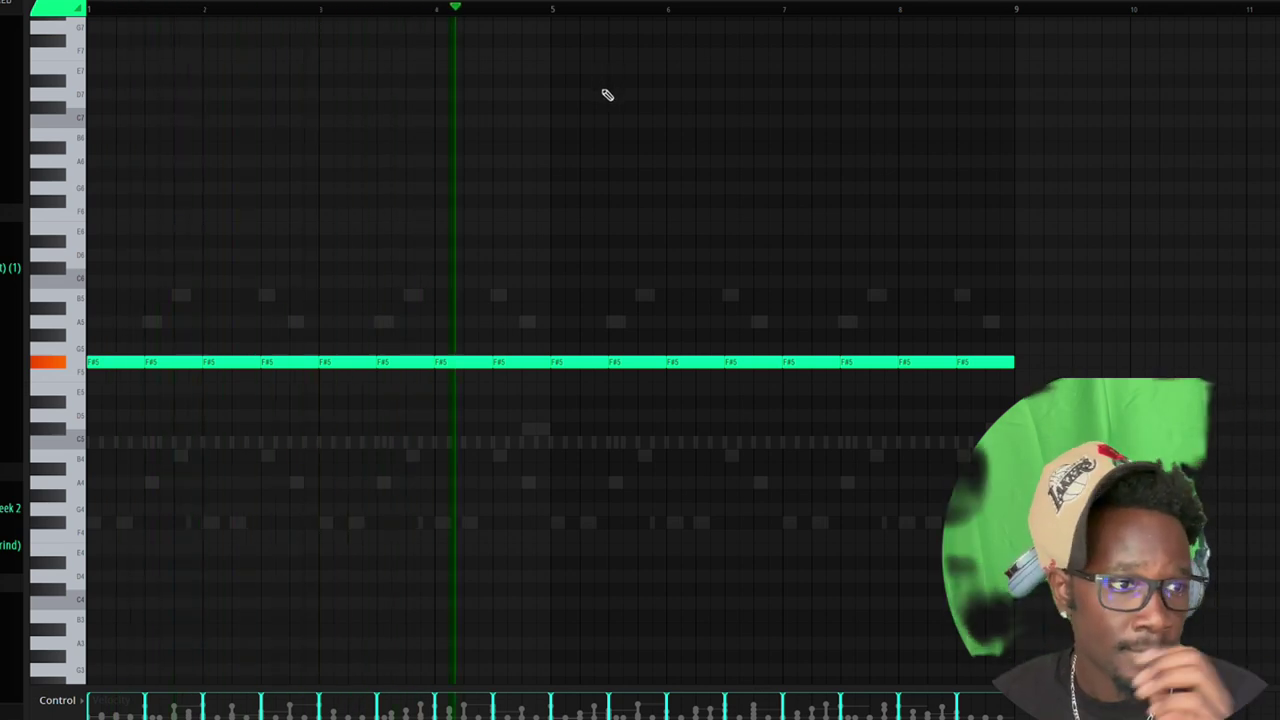
{"action": "key", "text": "space"}
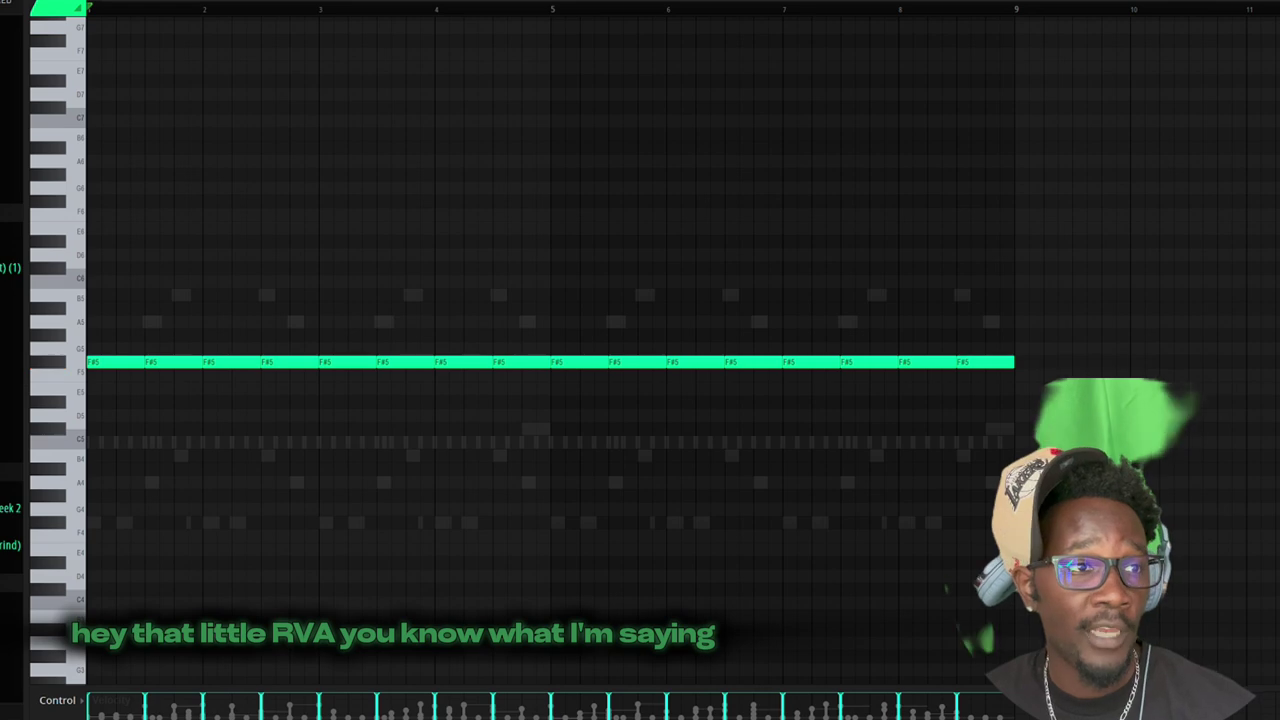
Unmute BOOM KICK alongside the SPINZ BOOSTED 808 and play the two channels together.
{"action": "key", "text": "F6"}
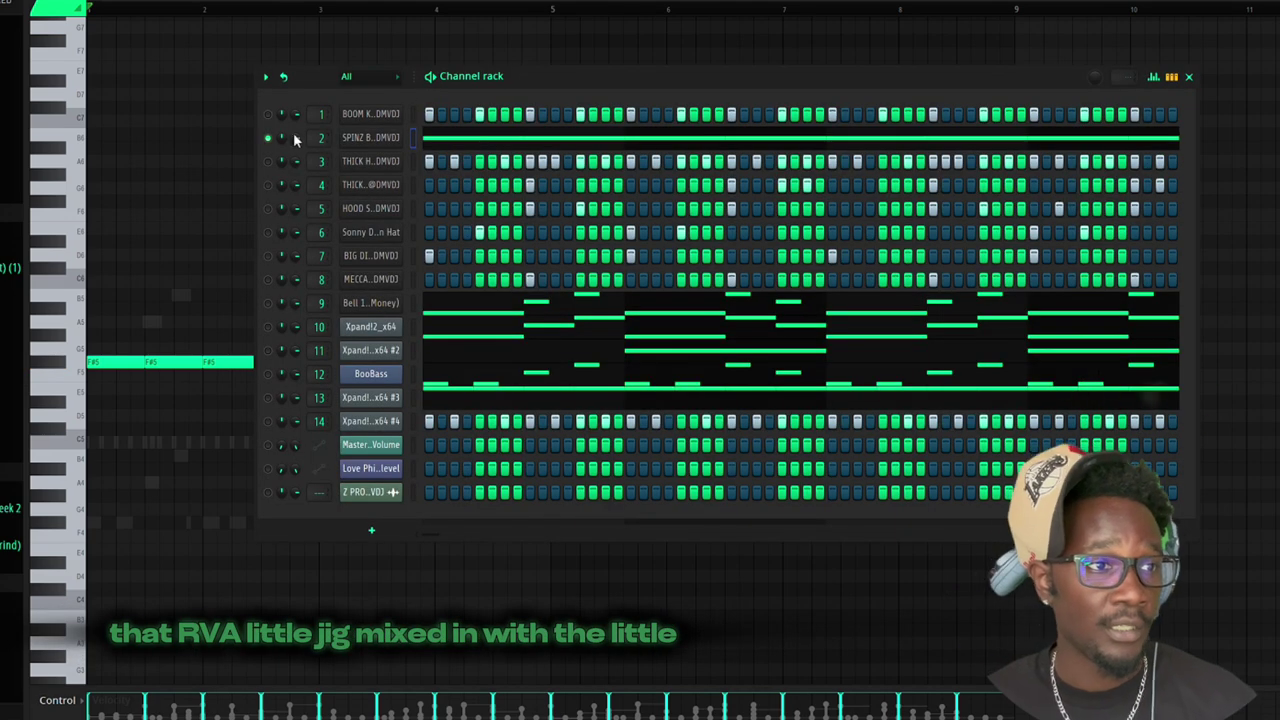
{"action": "left_click", "coordinate": [270, 114]}
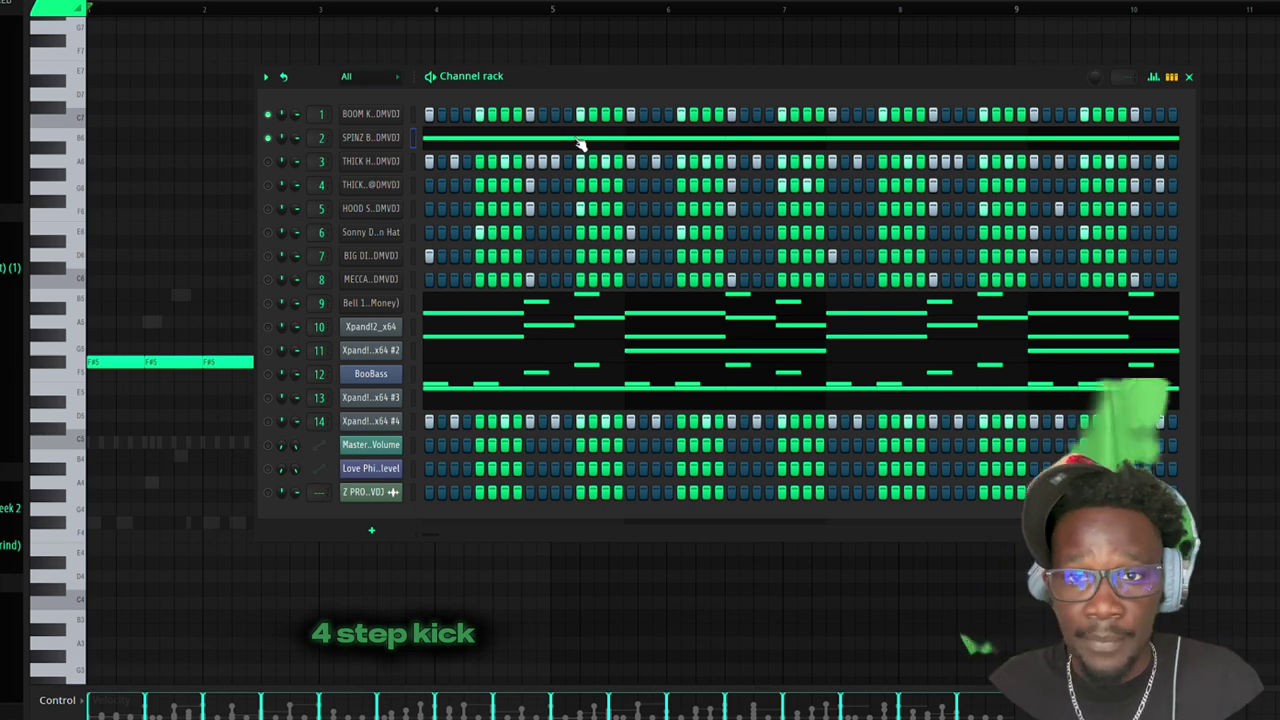
{"action": "key", "text": "space"}
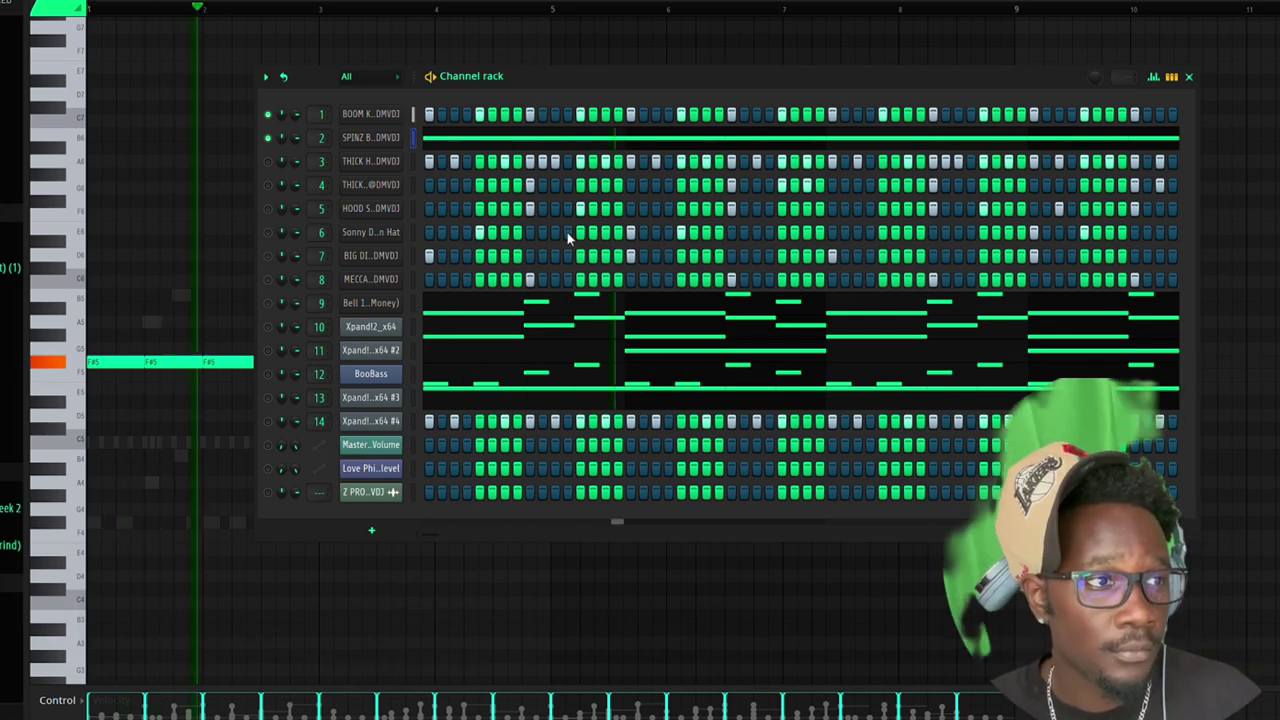
{"action": "left_click", "coordinate": [268, 126]}
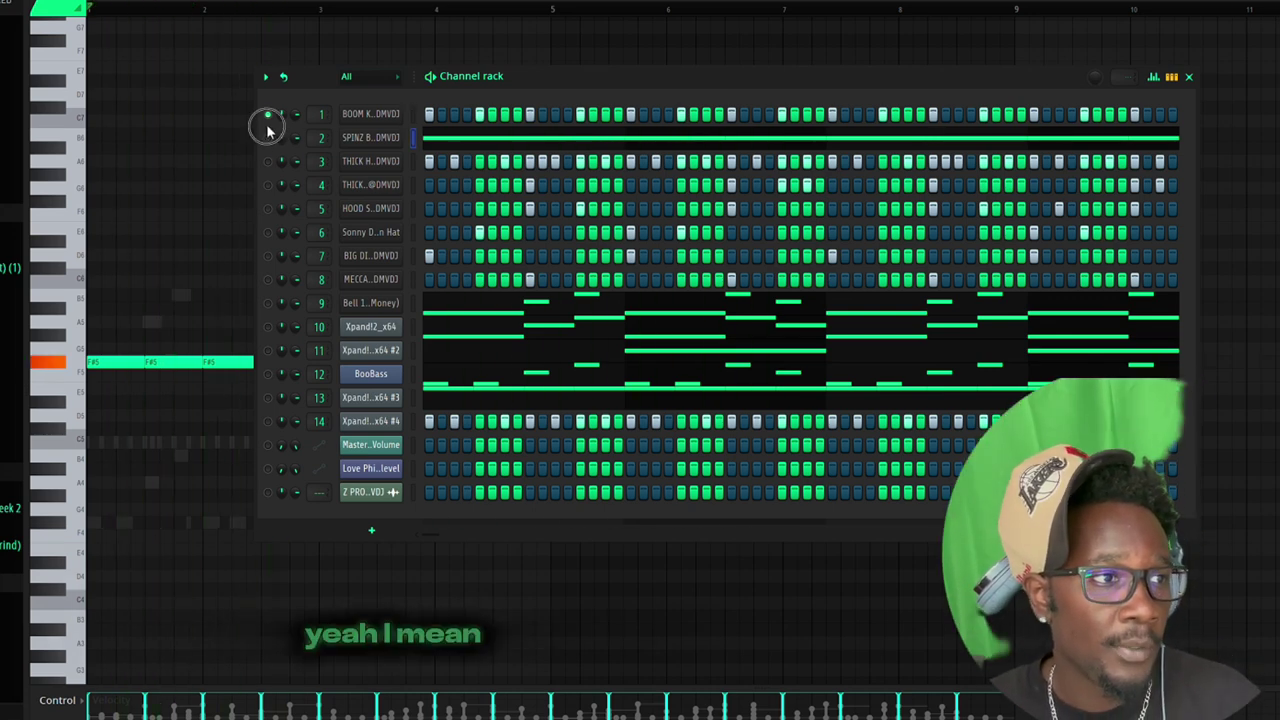
Solo the BooBass channel and play back its F#4, A4 and B4 notes in the piano roll.
{"action": "right_click", "coordinate": [265, 378]}
{"action": "left_click", "coordinate": [292, 392]}
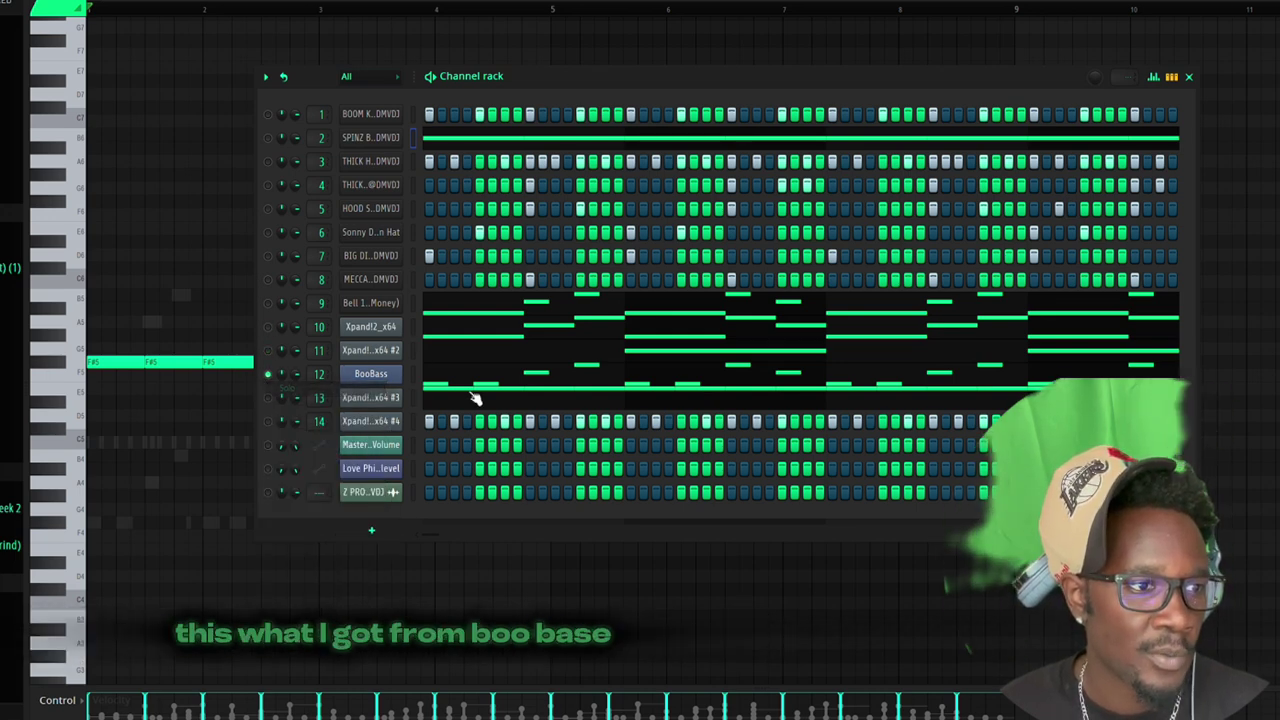
{"action": "key", "text": "space"}
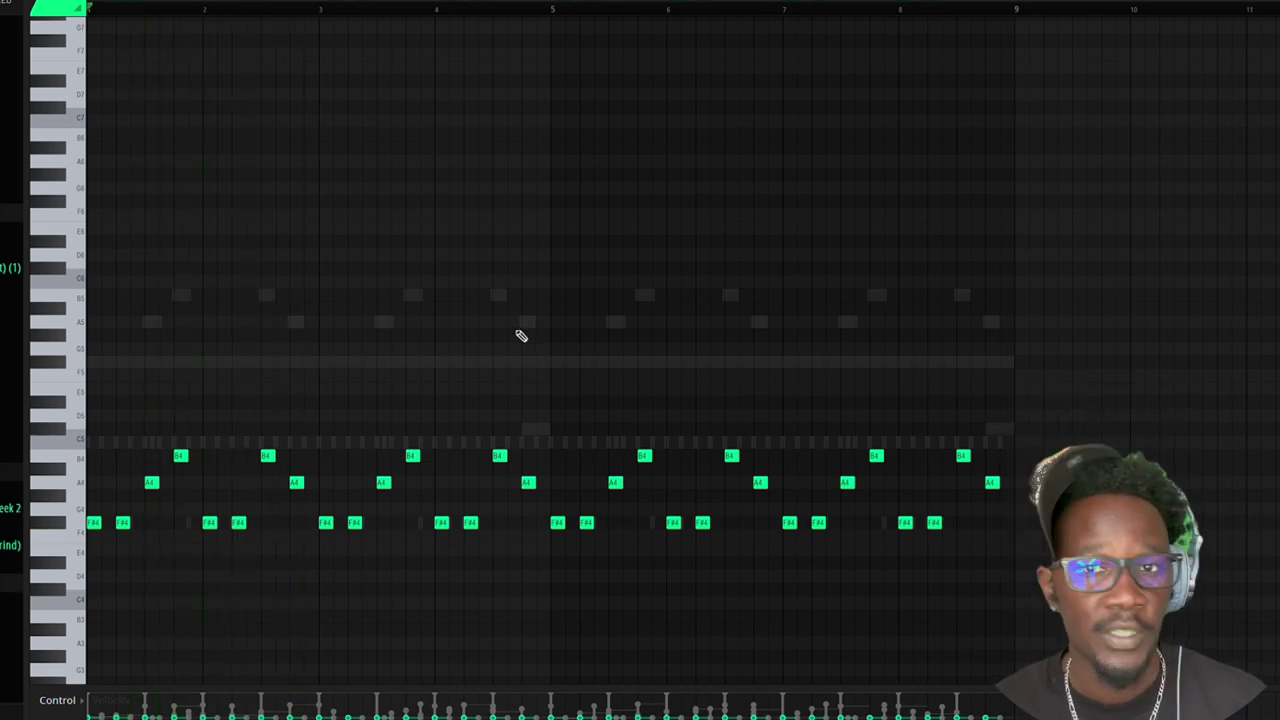
{"action": "key", "text": "space"}
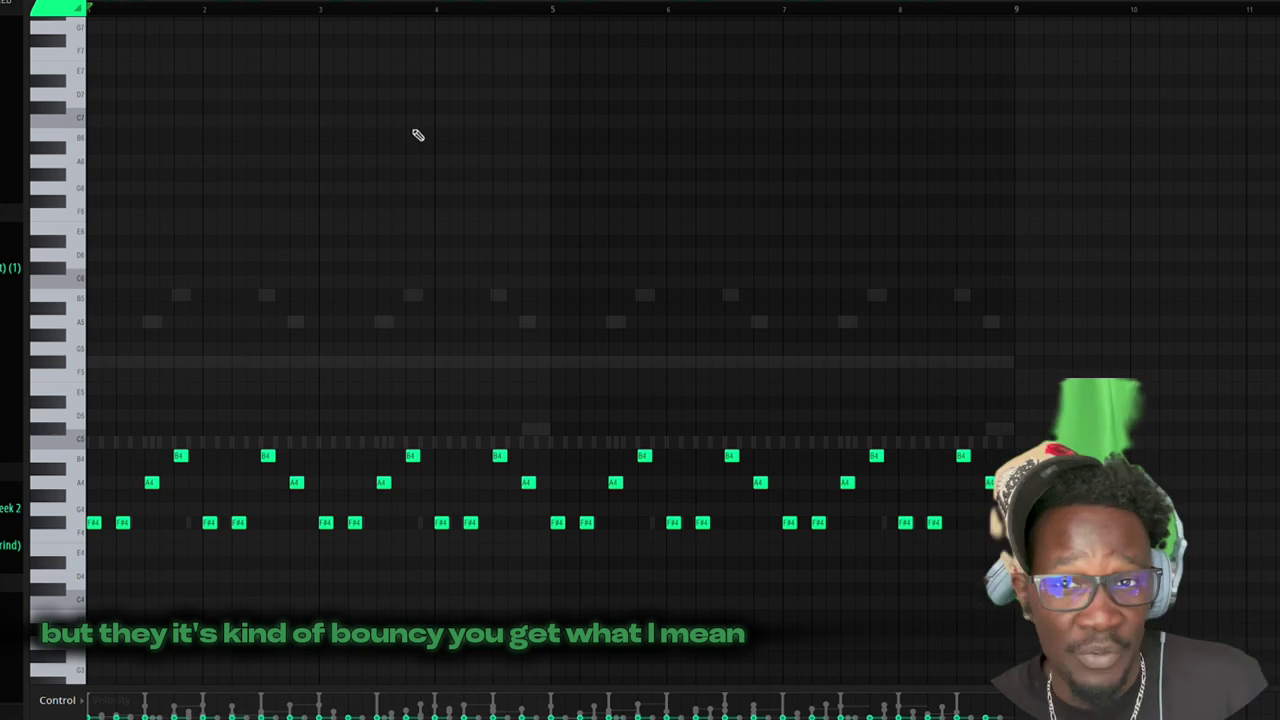
{"action": "key", "text": "space"}
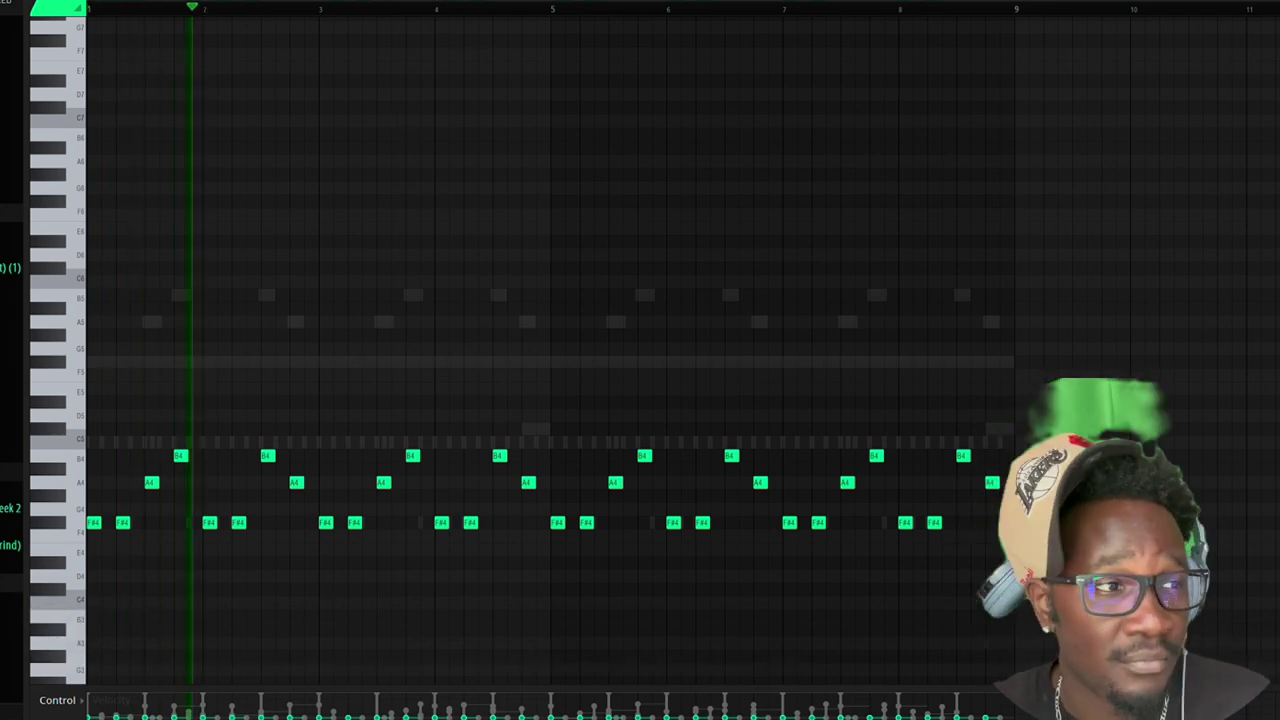
Unmute THICK CLAP alongside BooBass, open its piano roll, and play its hits from bar 8 and bar 2.
{"action": "key", "text": "F6"}
{"action": "left_click", "coordinate": [268, 138]}
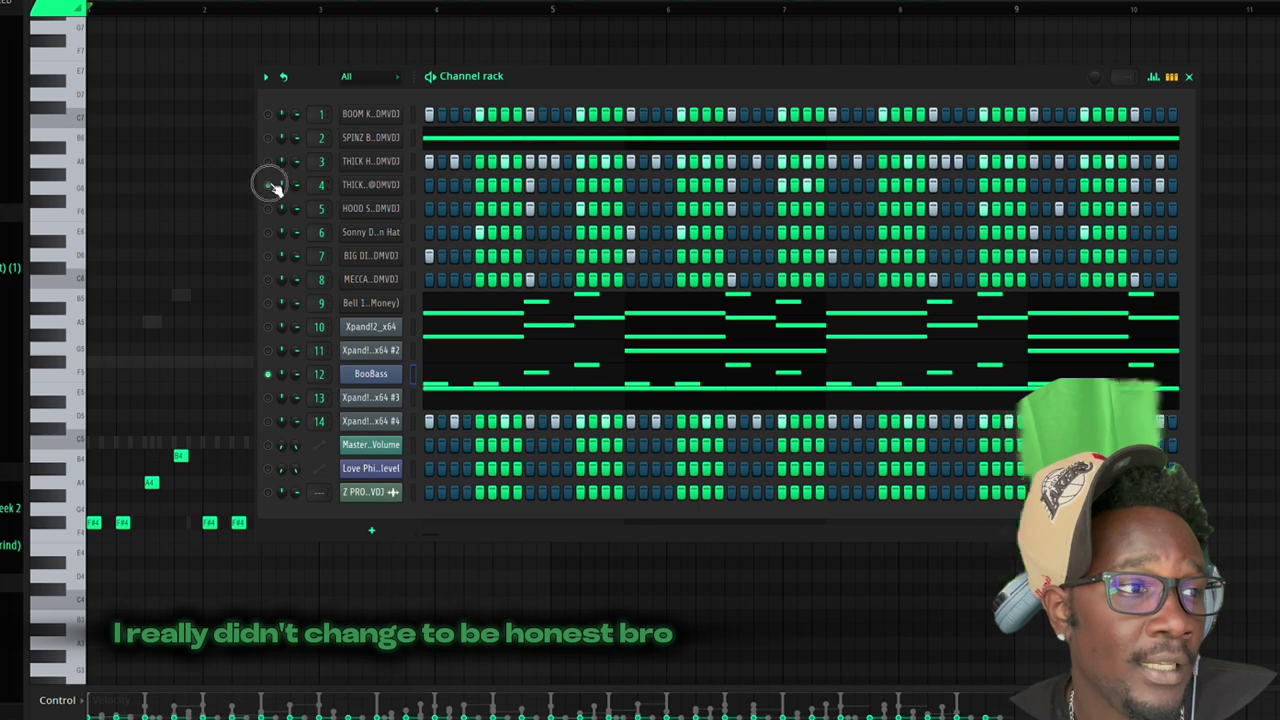
{"action": "right_click", "coordinate": [400, 213]}
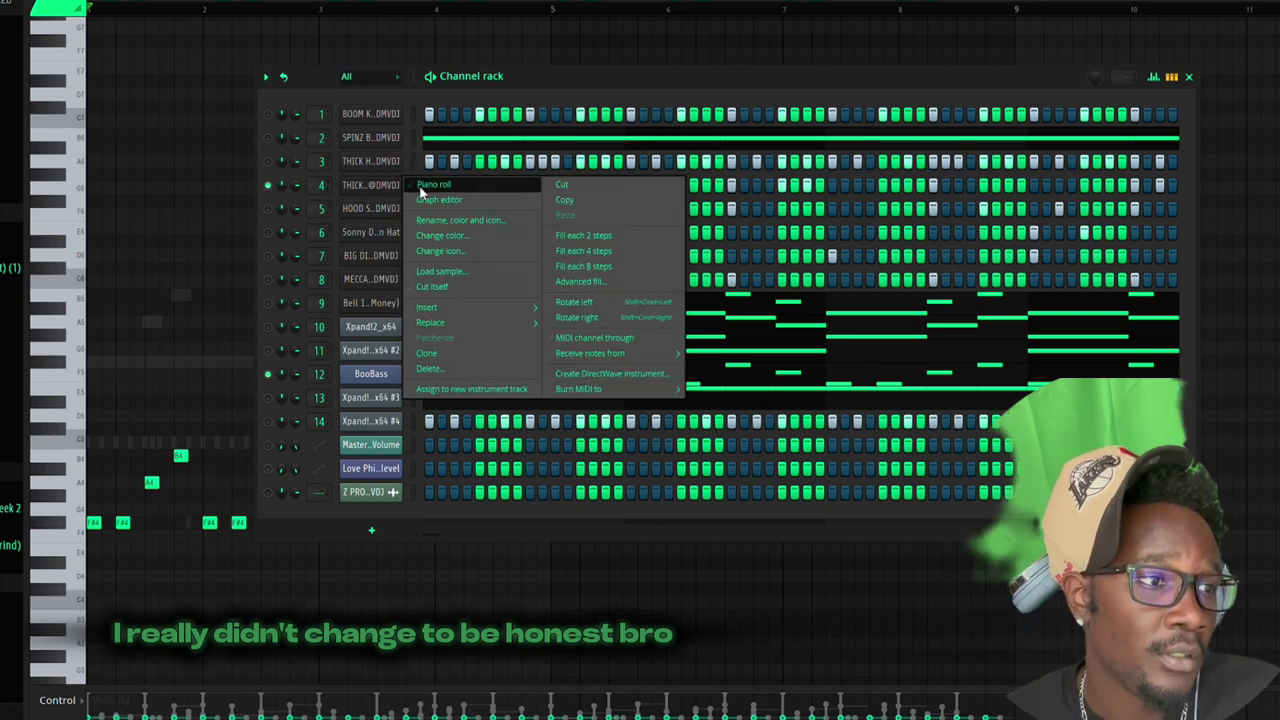
{"action": "left_click", "coordinate": [424, 188]}
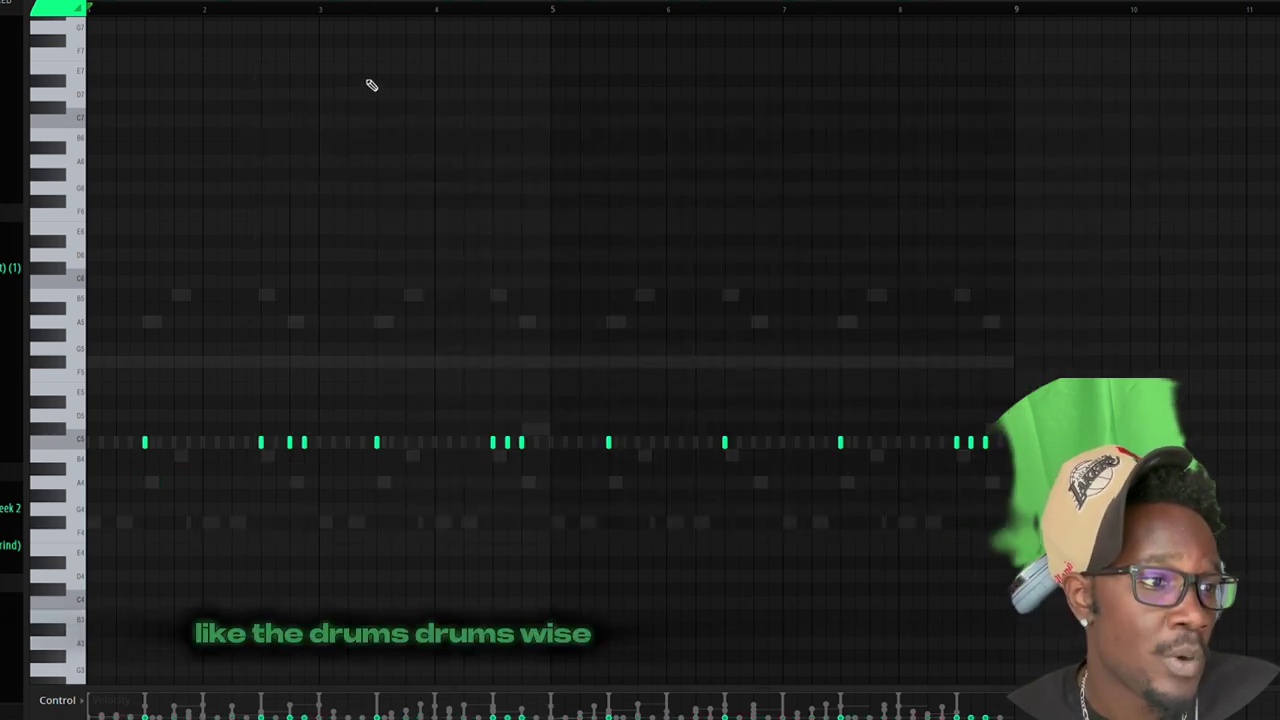
{"action": "left_click", "coordinate": [920, 15]}
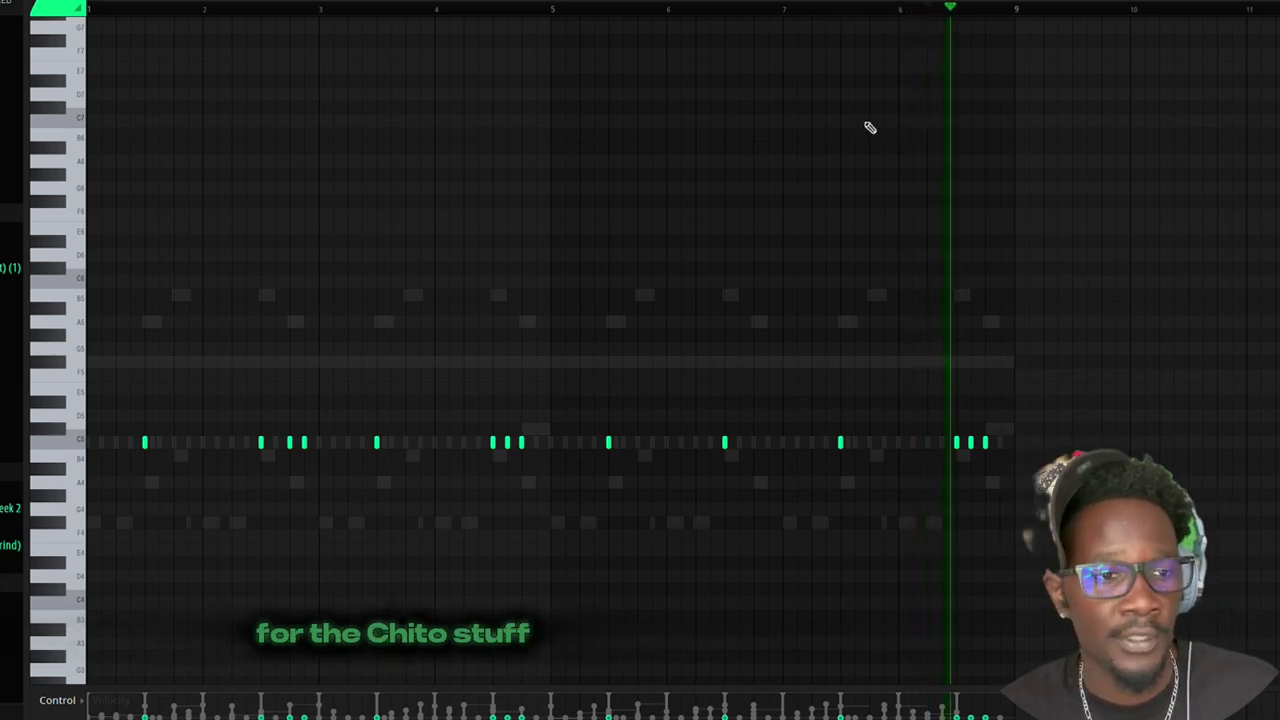
{"action": "left_click", "coordinate": [233, 10]}
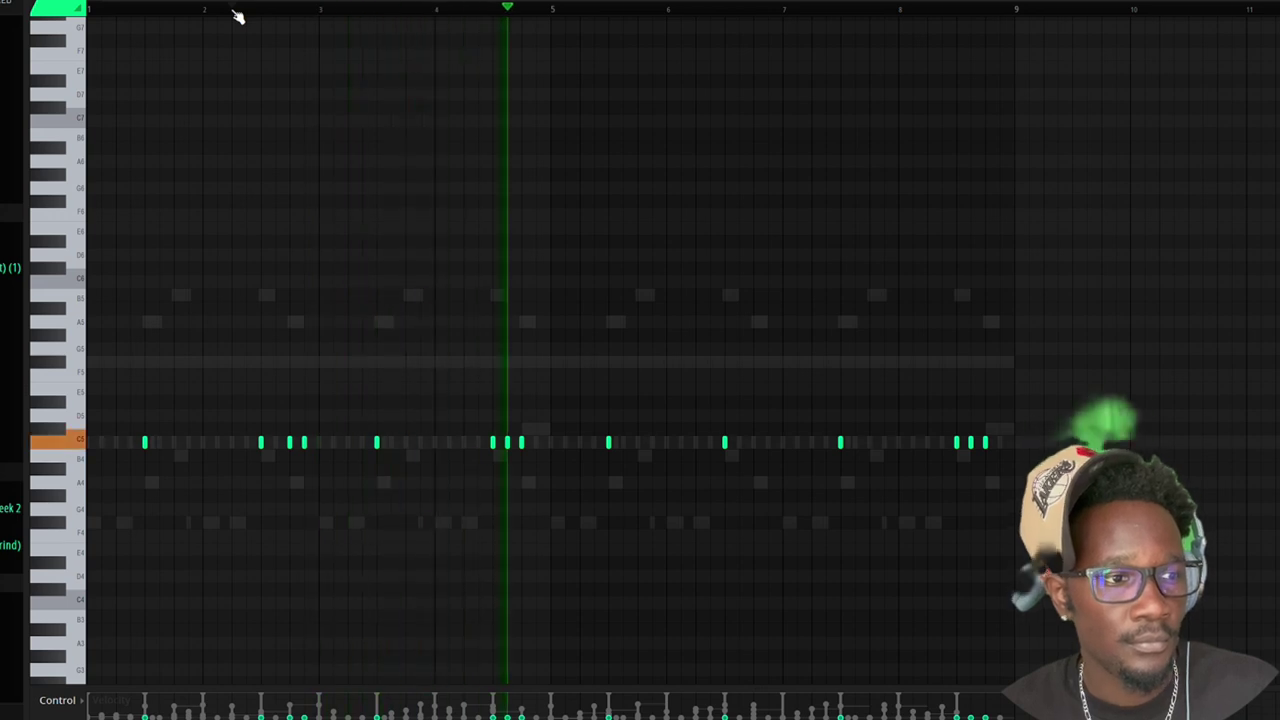
{"action": "key", "text": "space"}
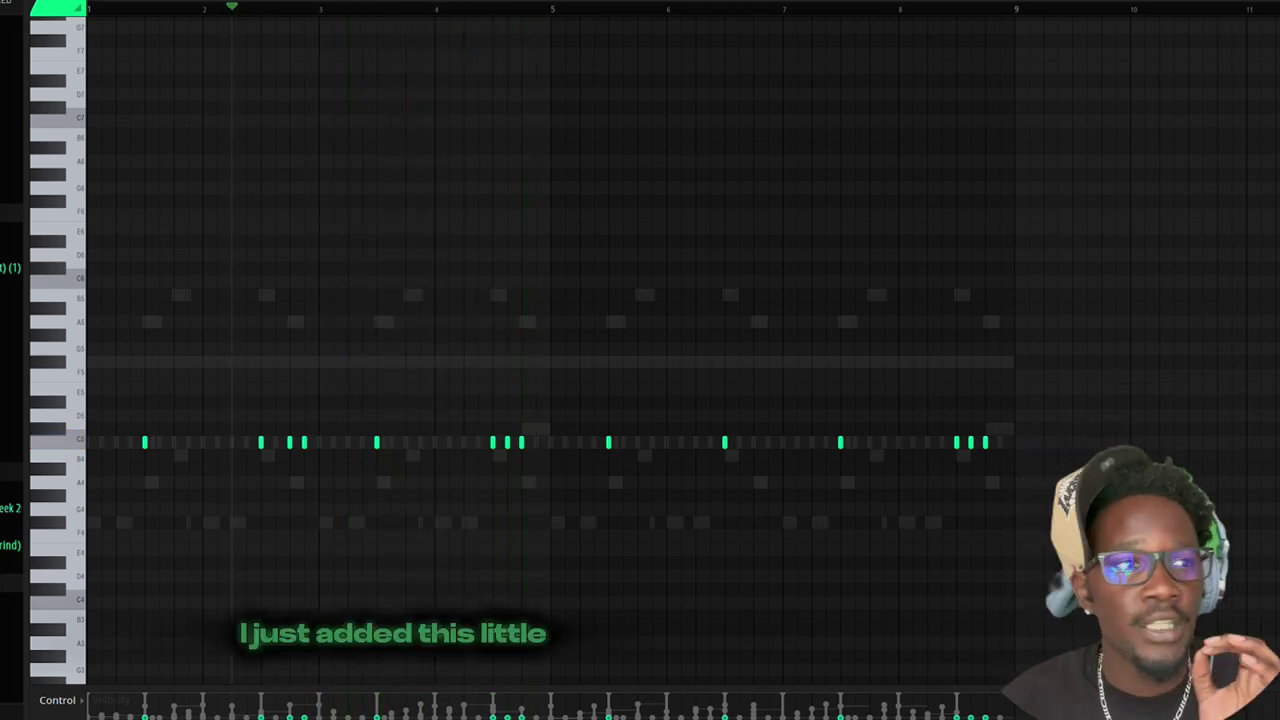
Unmute HOOD SNARE, Sonny Digital Open Hat, BIG DING and MECCA RIDE, play them with the clap and BooBass, and view the further steps.
{"action": "key", "text": "F6"}
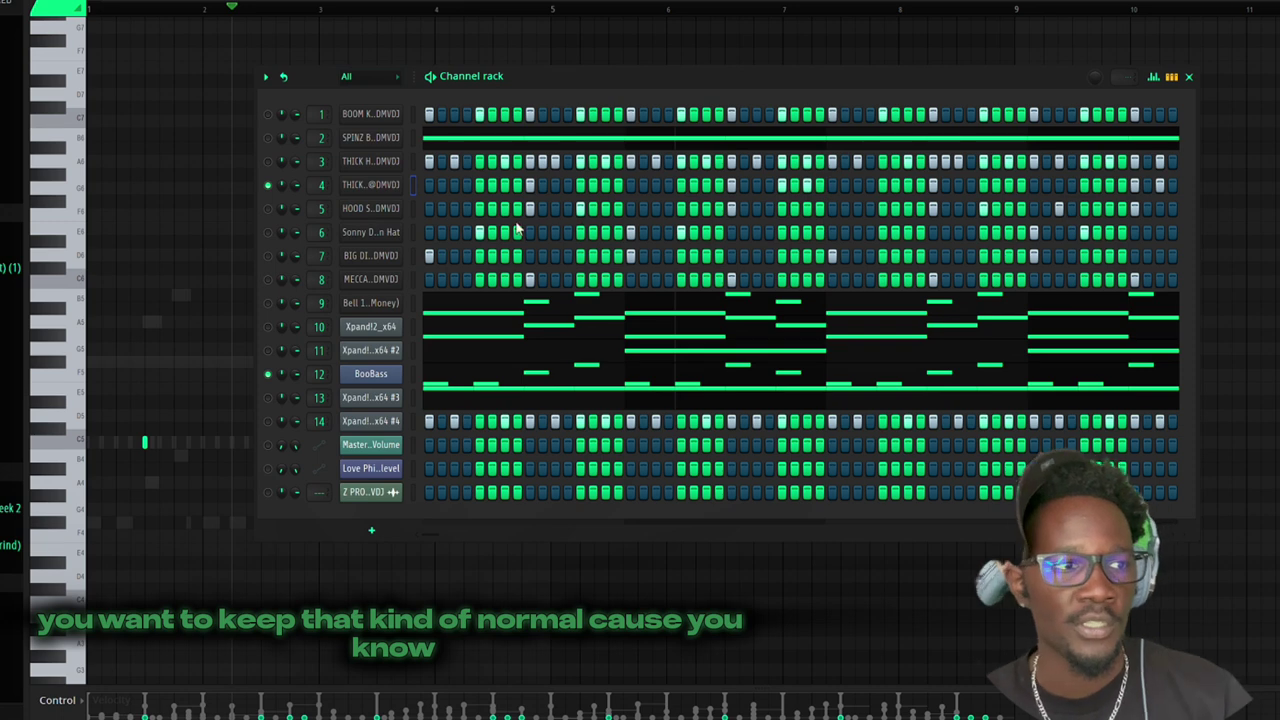
{"action": "left_click", "coordinate": [266, 256]}
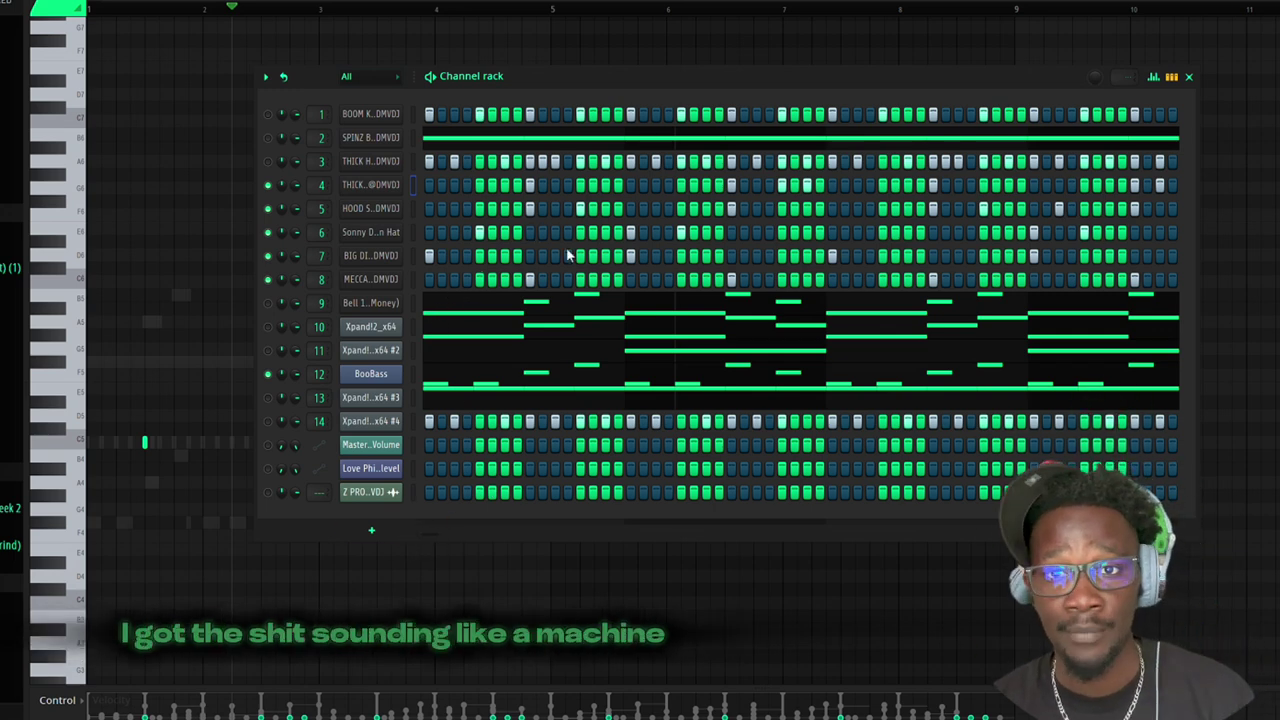
{"action": "left_click", "coordinate": [429, 256]}
{"action": "right_click", "coordinate": [399, 258]}
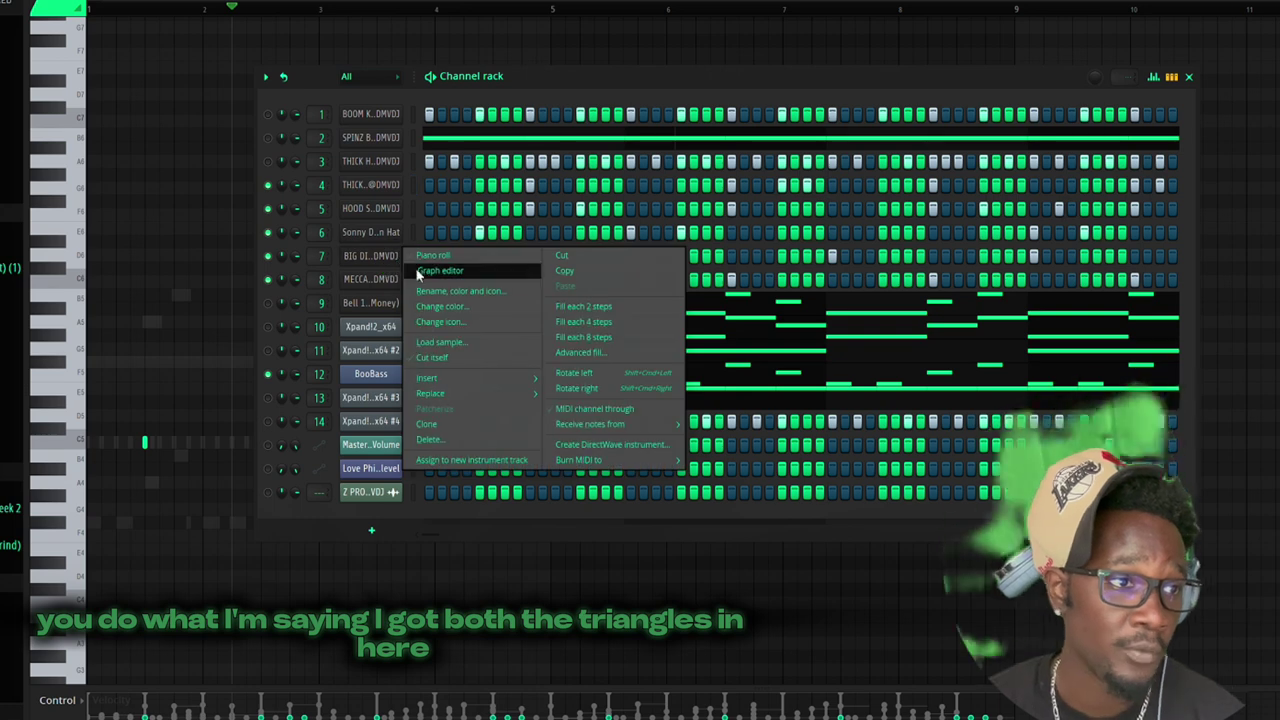
{"action": "left_click", "coordinate": [432, 271]}
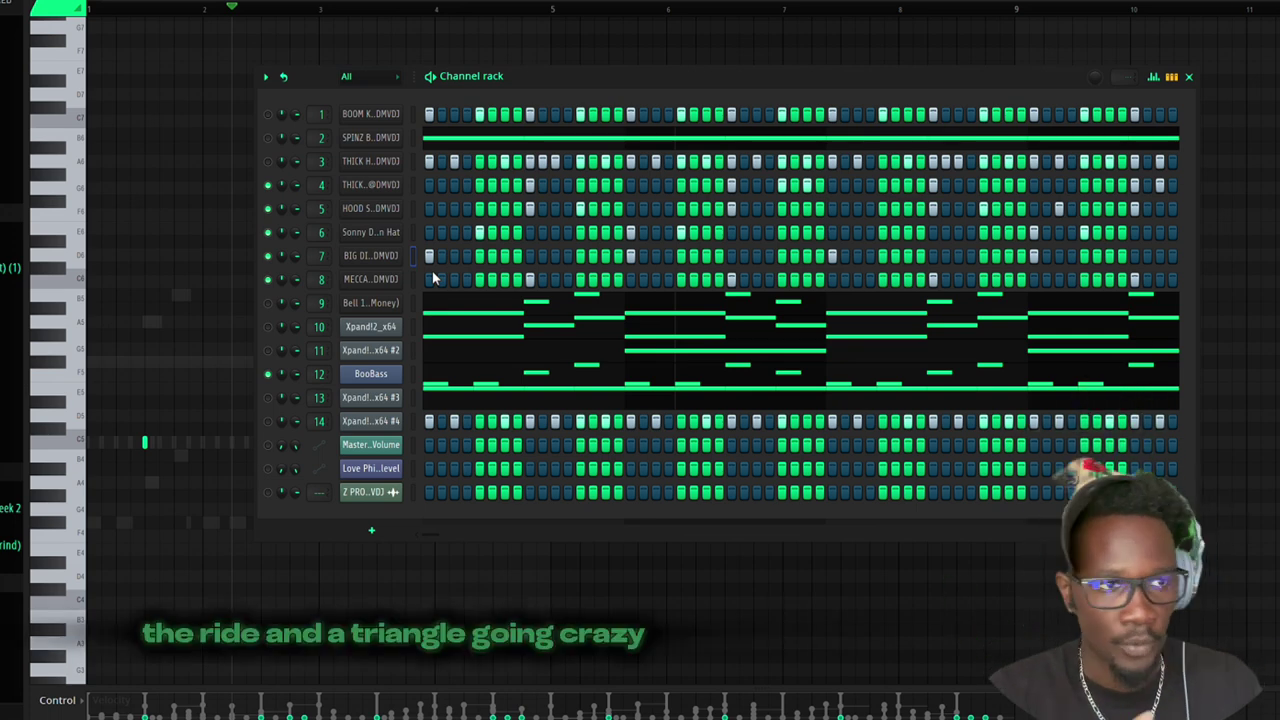
{"action": "key", "text": "space"}
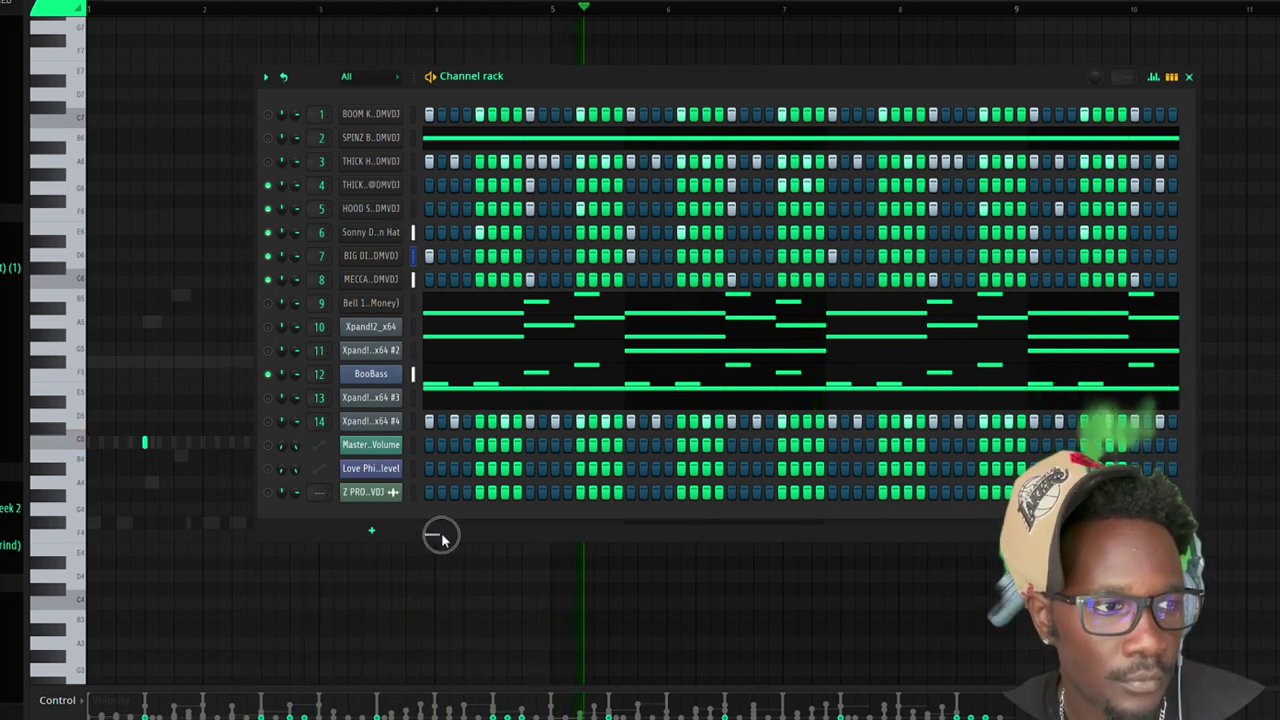
{"action": "left_click", "coordinate": [478, 530]}
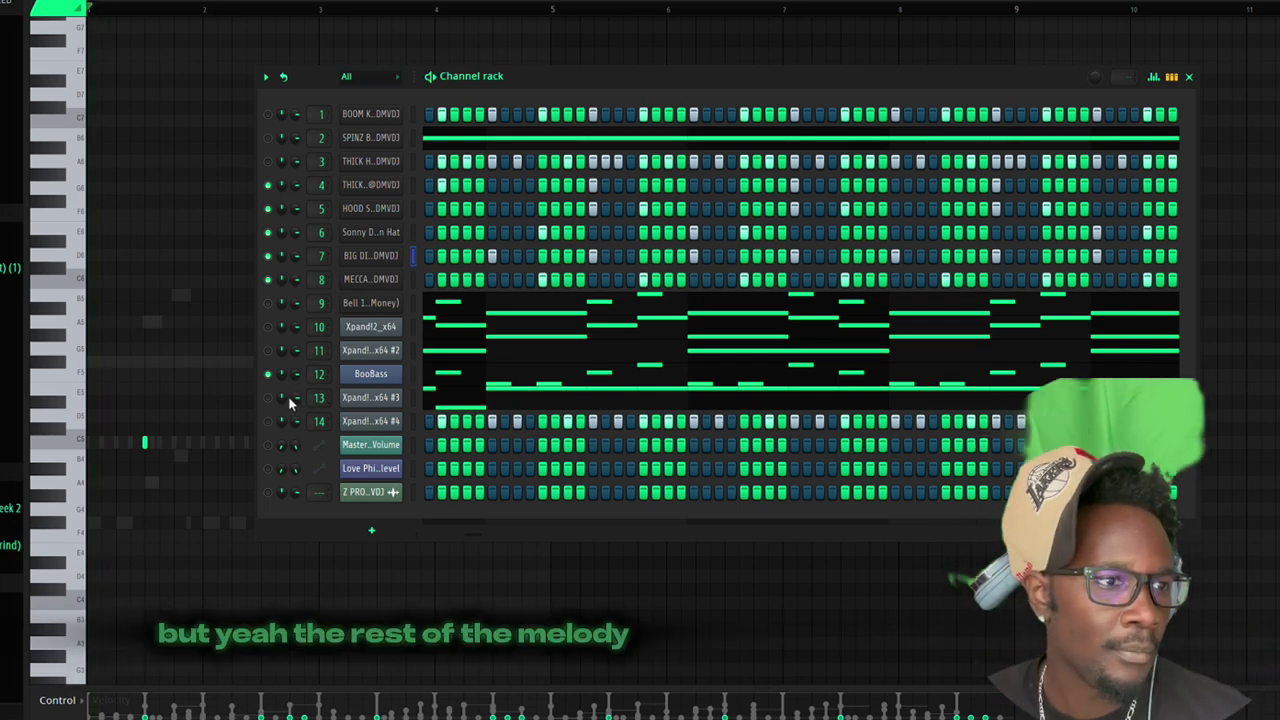
Unmute Xpand!2_x64 #3, open its F#5 and C#5 notes in the piano roll, and play them back.
{"action": "left_click", "coordinate": [268, 421]}
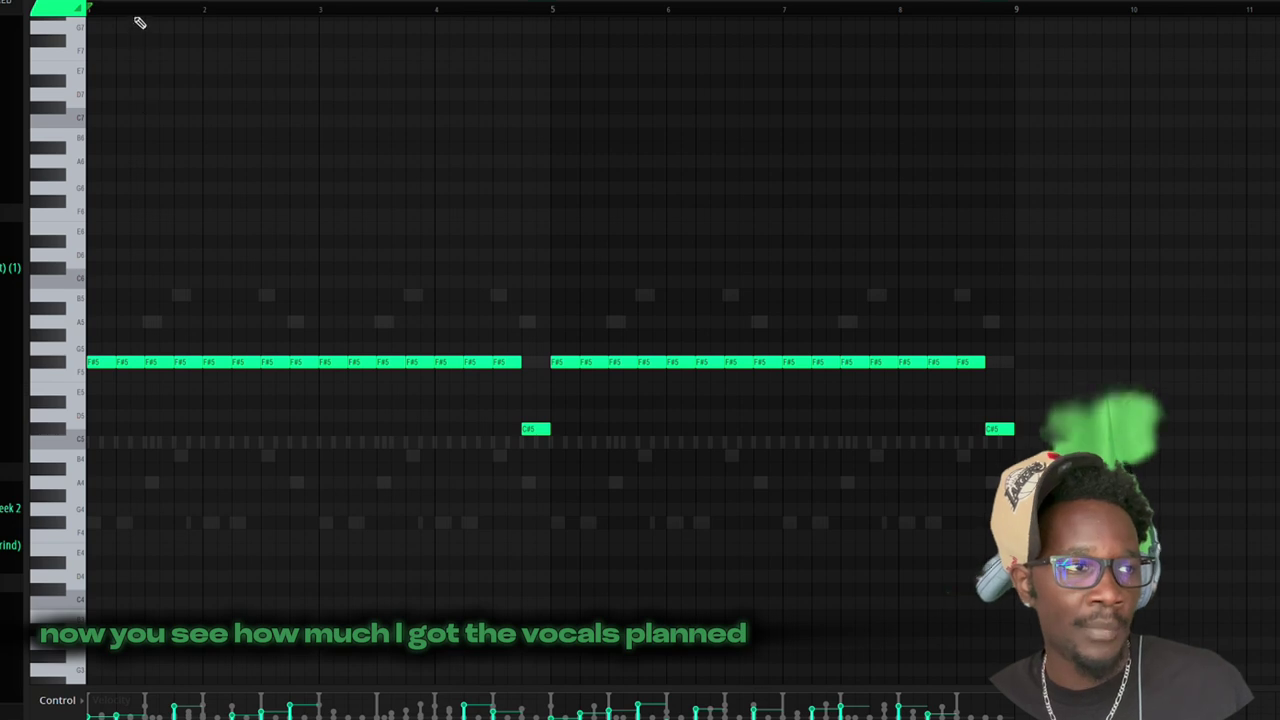
{"action": "left_click", "coordinate": [58, 36]}
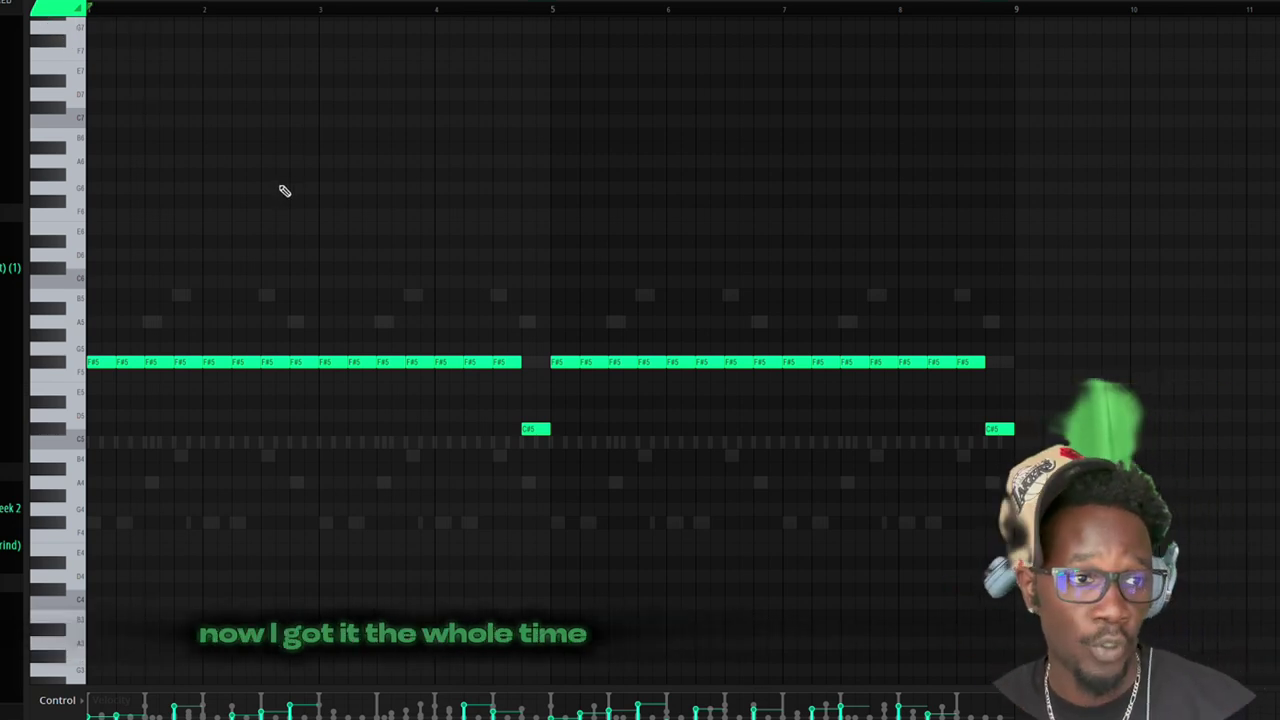
{"action": "key", "text": "space"}
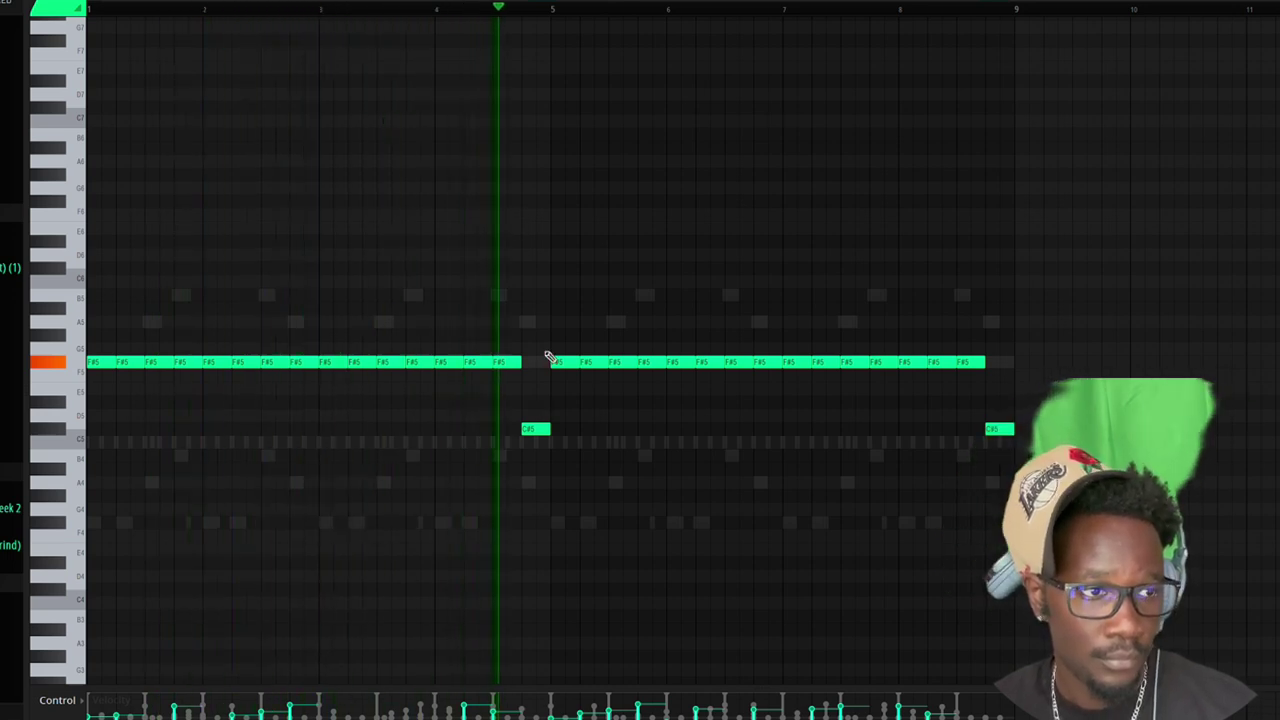
{"action": "key", "text": "space"}
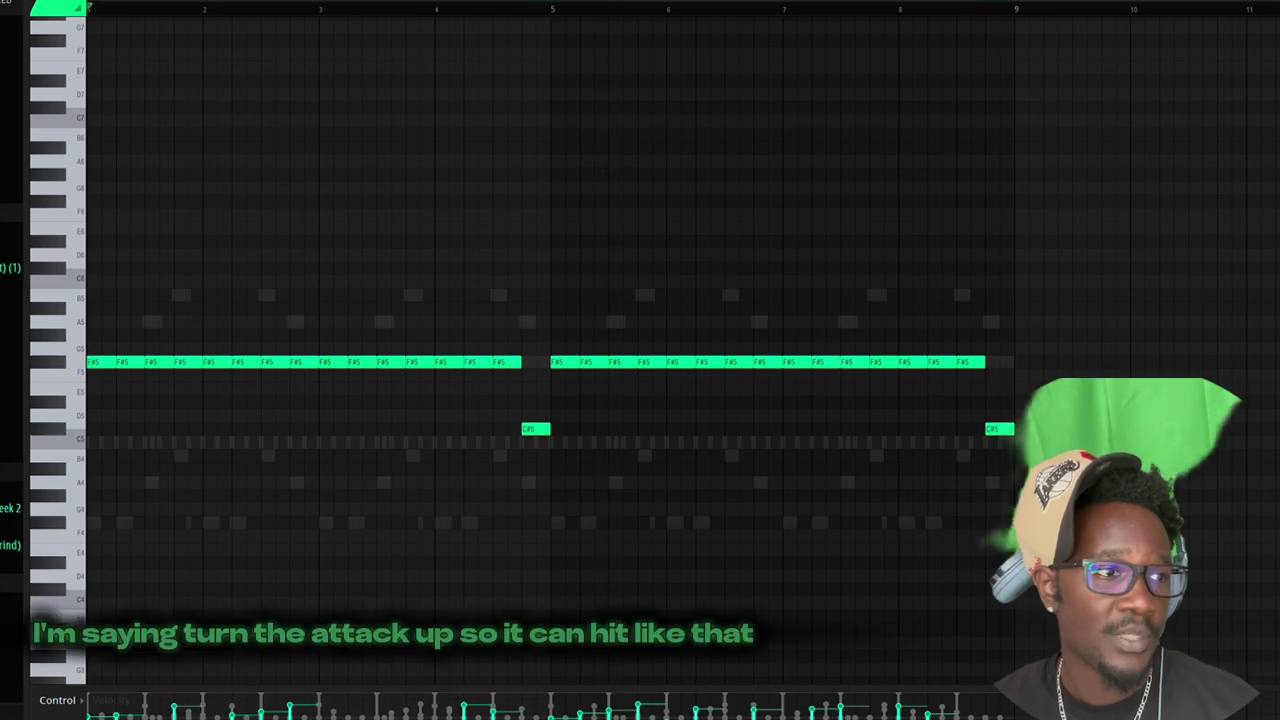
Show the song arrangement in the playlist and place the playhead at bar 25.
{"action": "key", "text": "F6"}
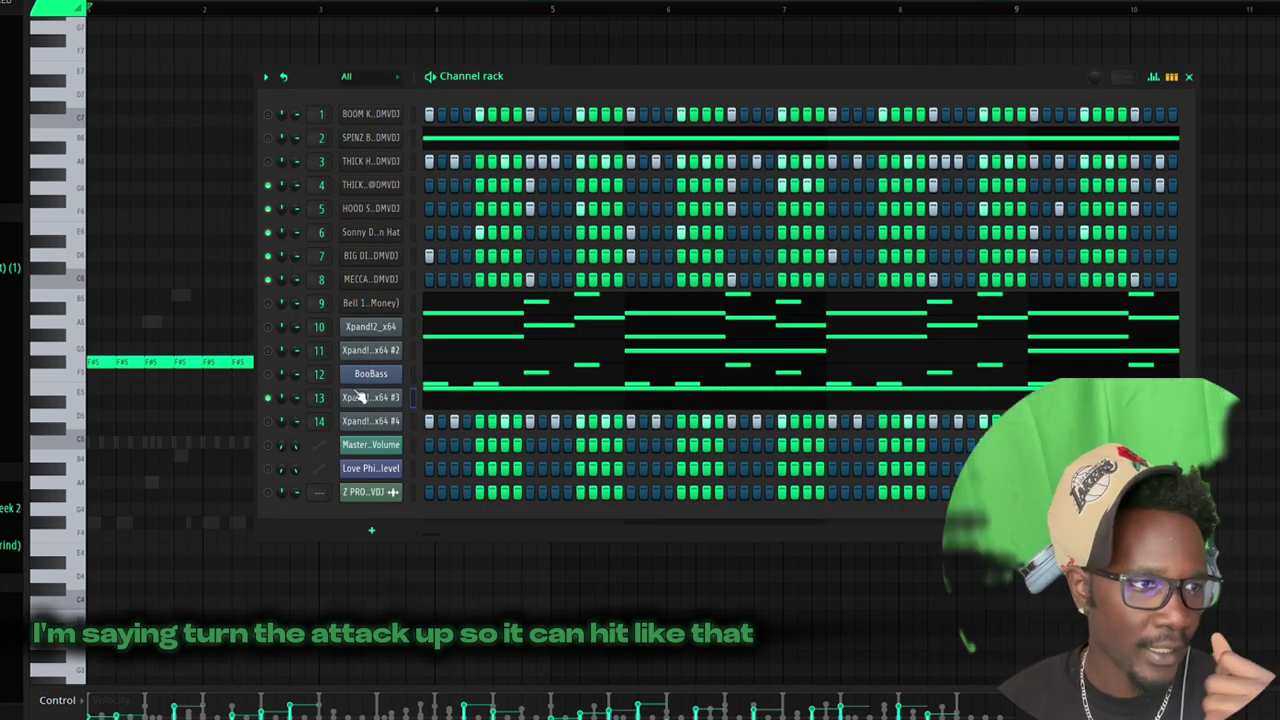
{"action": "key", "text": "F6"}
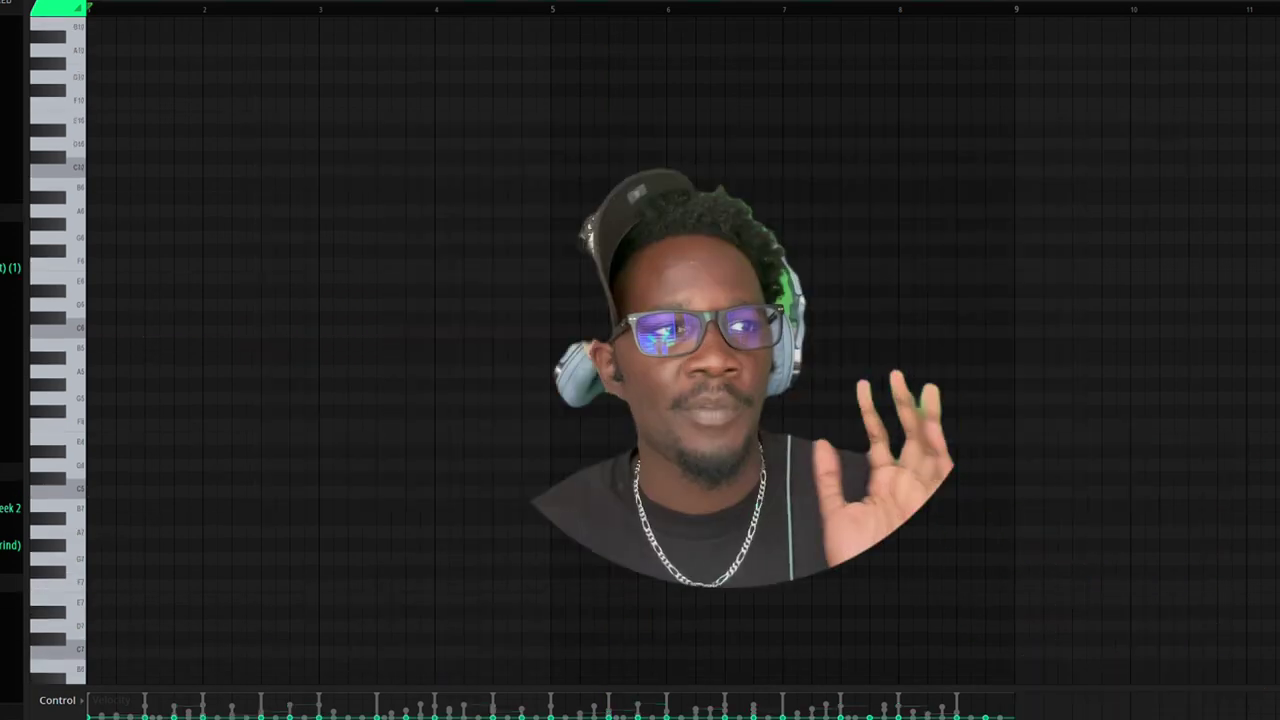
{"action": "key", "text": "F5"}
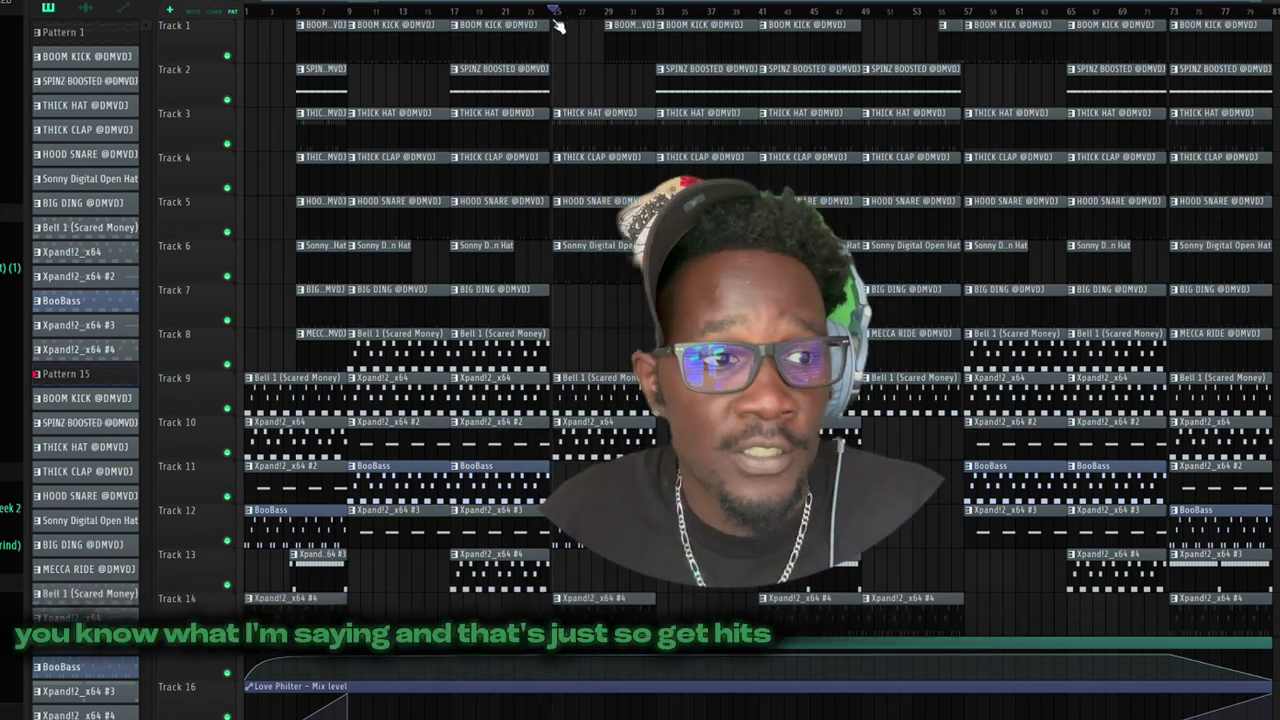
{"action": "left_click", "coordinate": [556, 15]}
Solo the THICK HAT channel in the channel rack and release the solo to turn all channels back on.
{"action": "key", "text": "F6"}
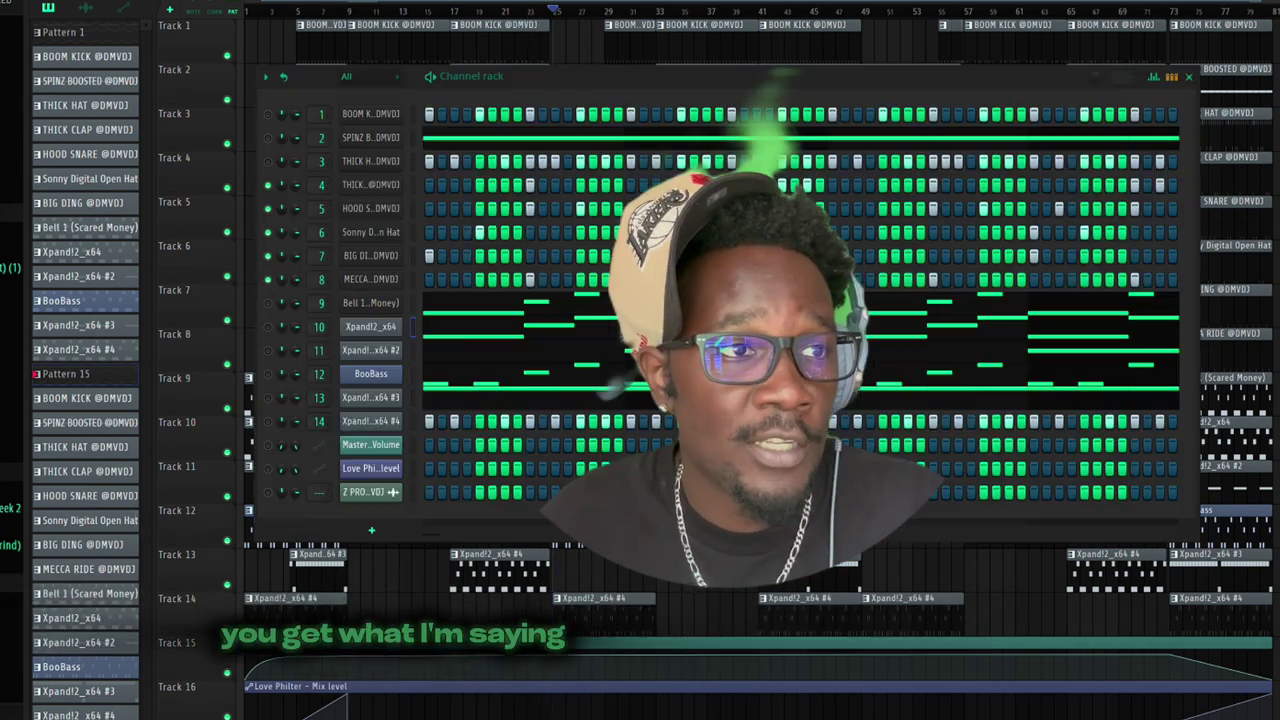
{"action": "right_click", "coordinate": [268, 162]}
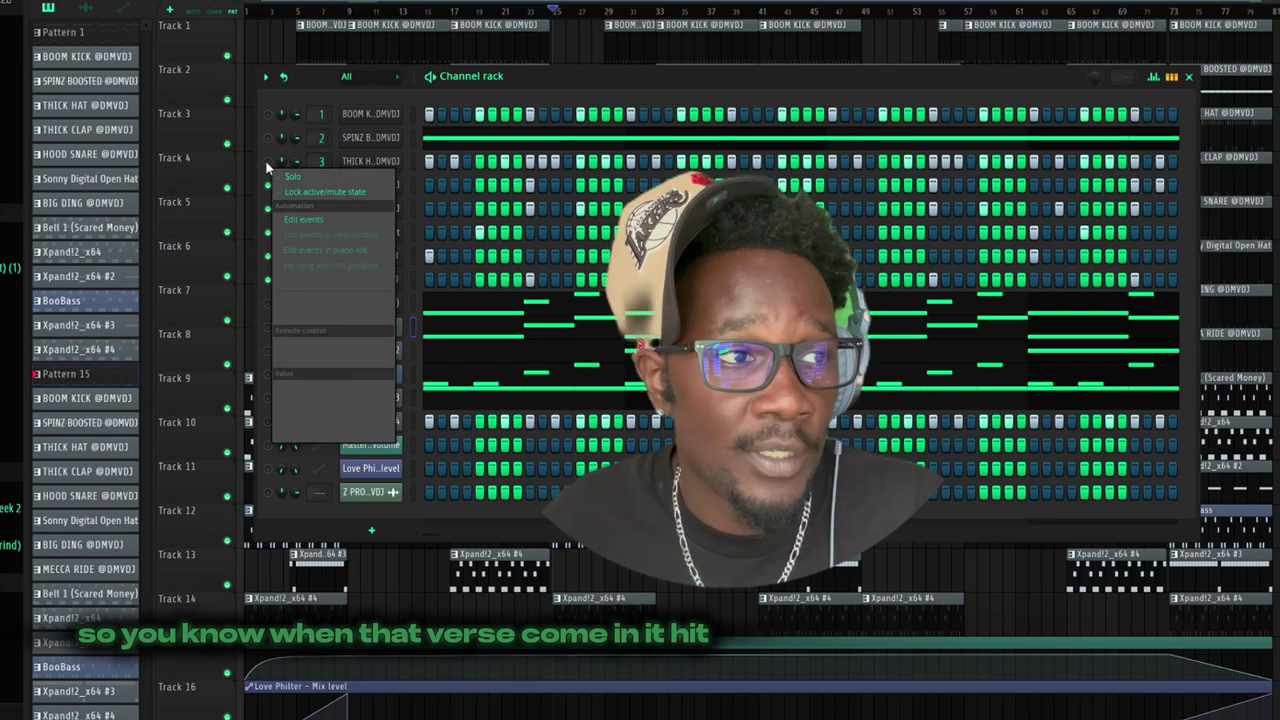
{"action": "left_click", "coordinate": [292, 178]}
{"action": "right_click", "coordinate": [272, 166]}
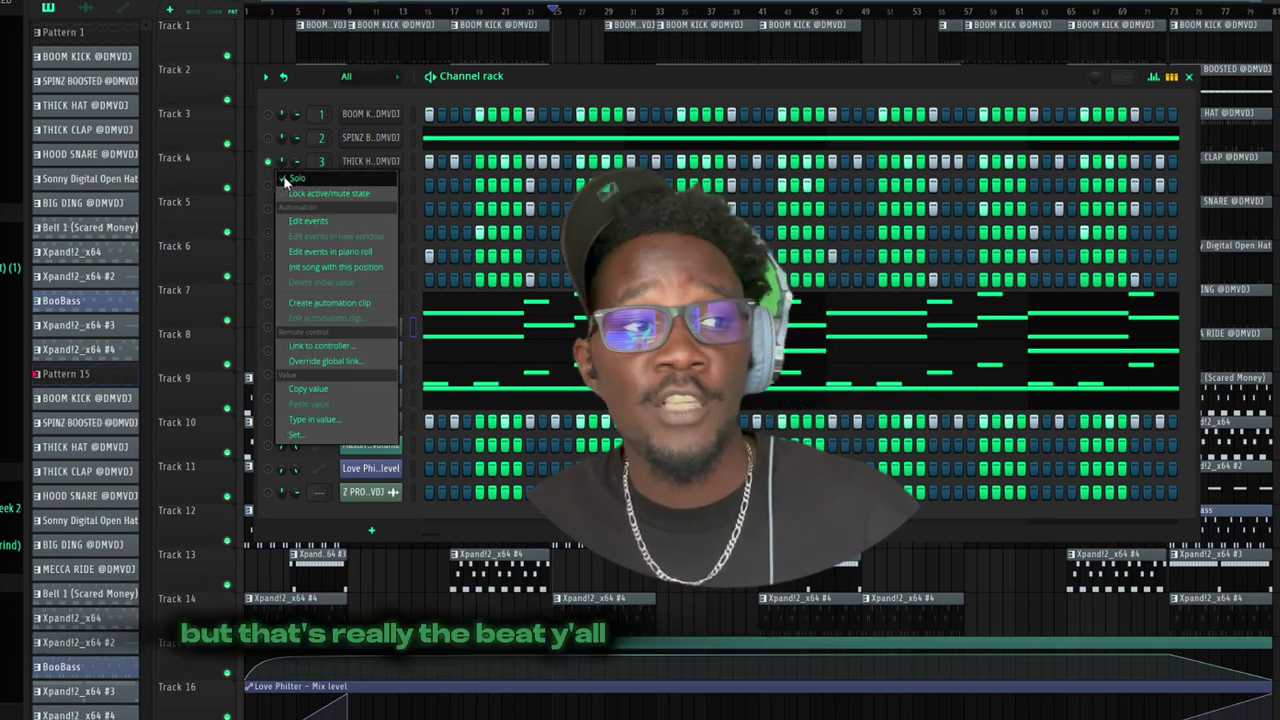
{"action": "left_click", "coordinate": [285, 177]}
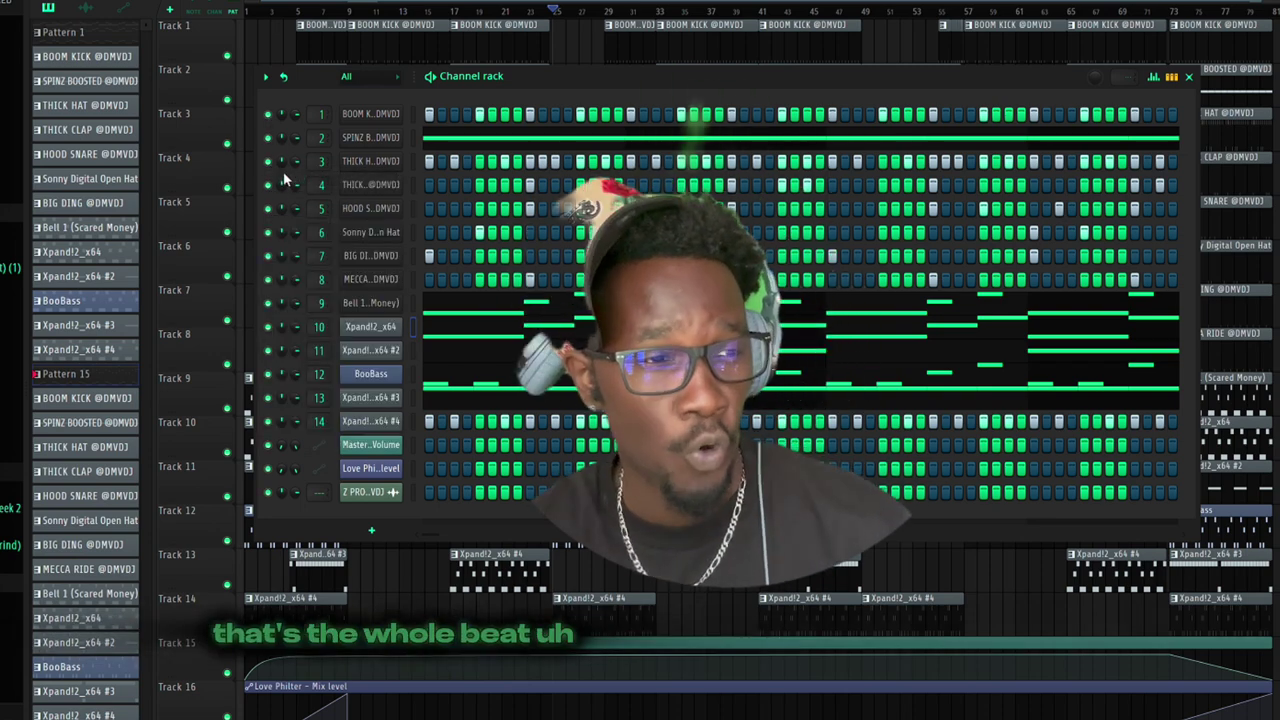